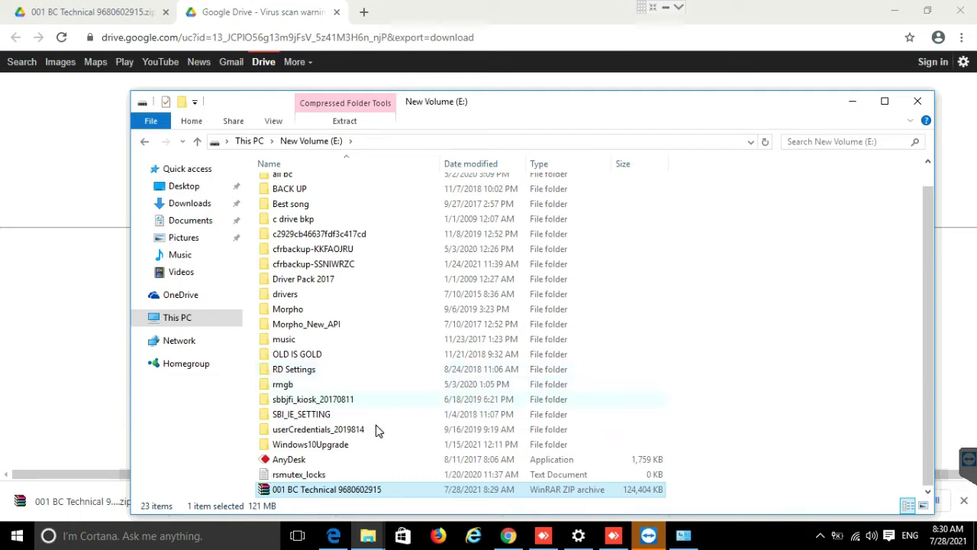
Step: Transfer the 001 BC Technical ZIP archive from New Volume (E:) into the 00 ajt folder
right_click(351, 495)
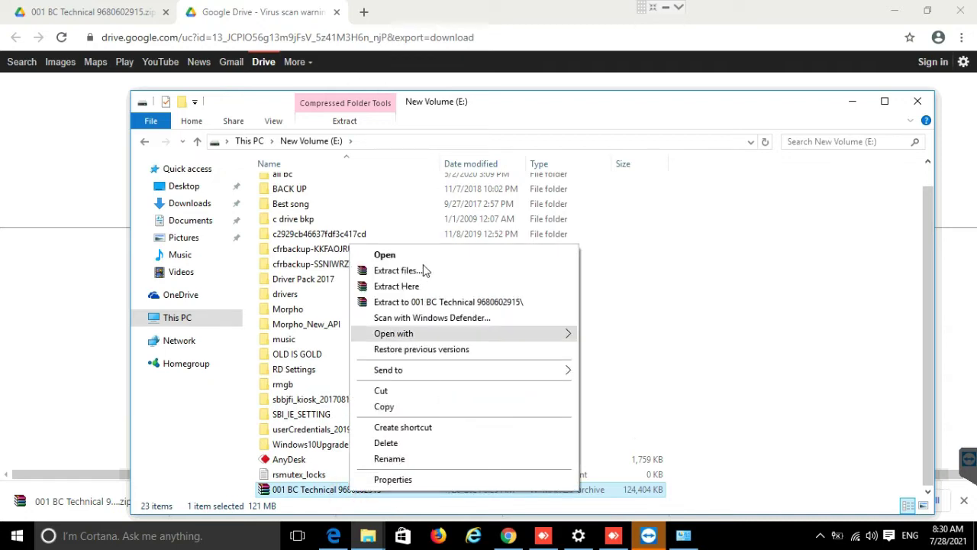
left_click(417, 273)
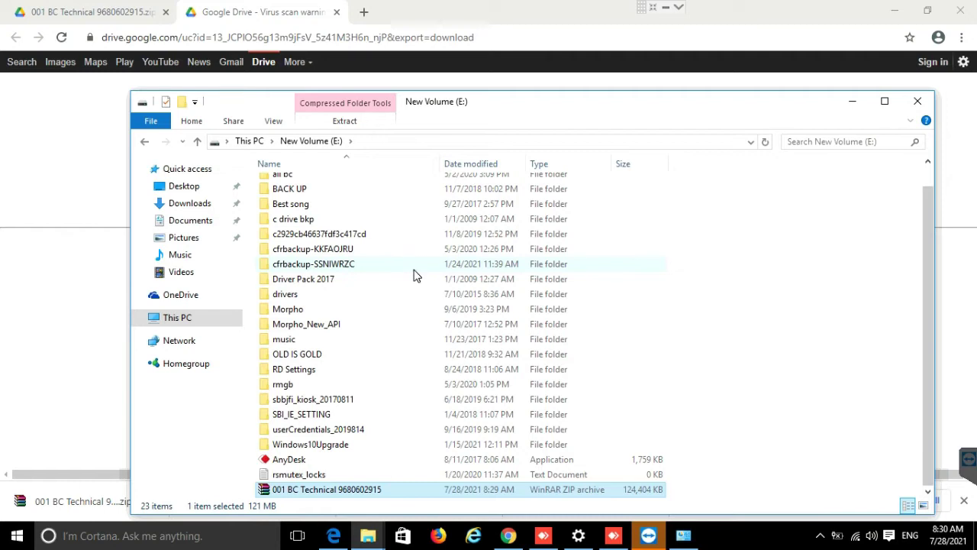
scroll(399, 286, "up", 1)
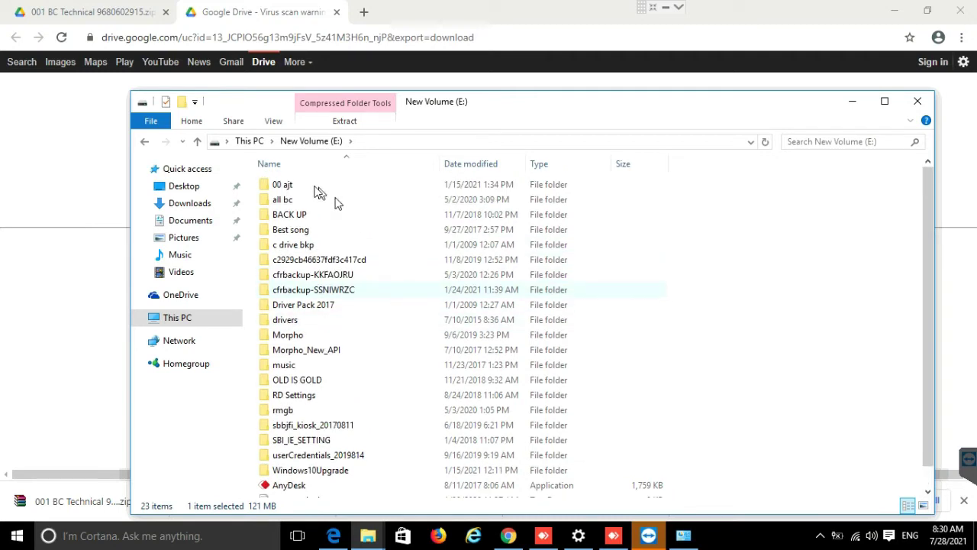
double_click(285, 186)
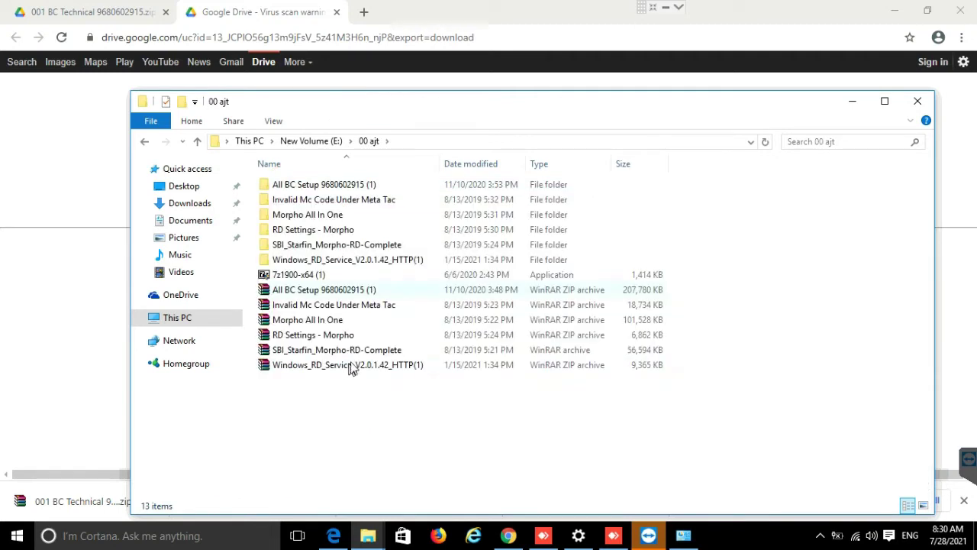
left_click(373, 436)
key("ctrl+v")
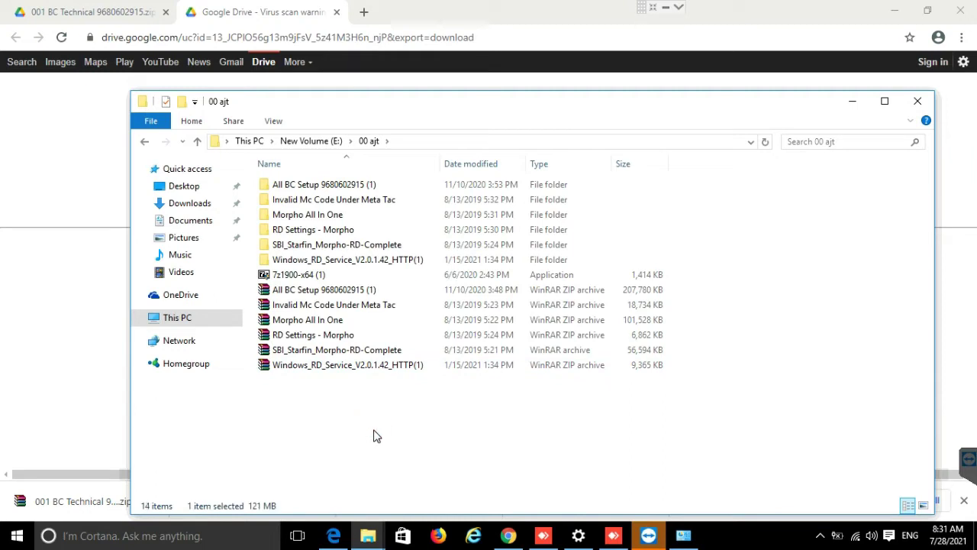
Step: Try to extract the 001 BC Technical archive in place with WinRAR, and close the browser with the Google Drive download page
right_click(332, 382)
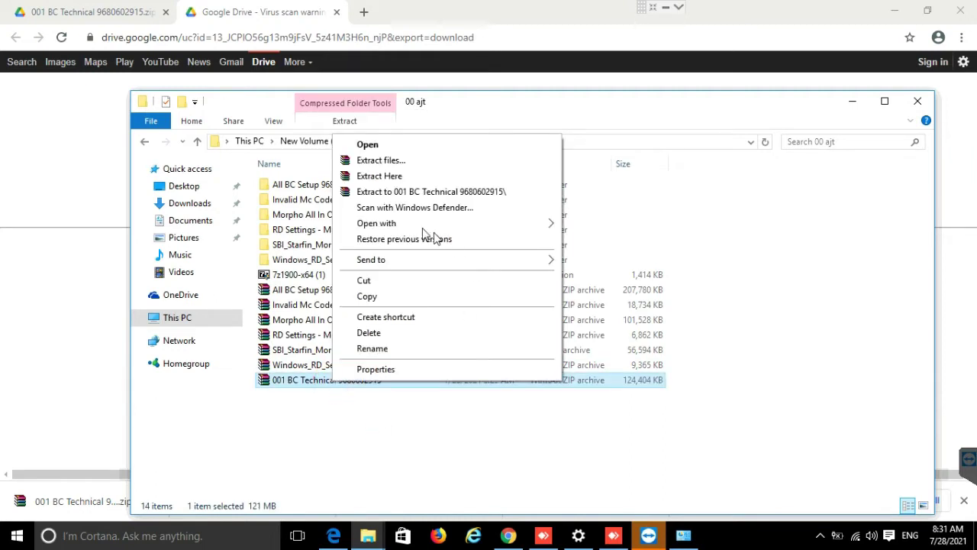
left_click(391, 175)
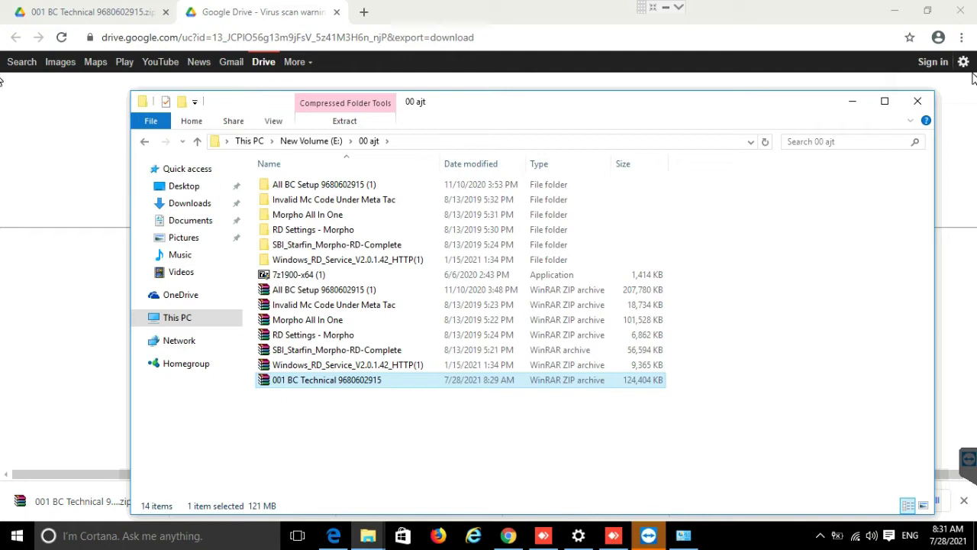
left_click(77, 336)
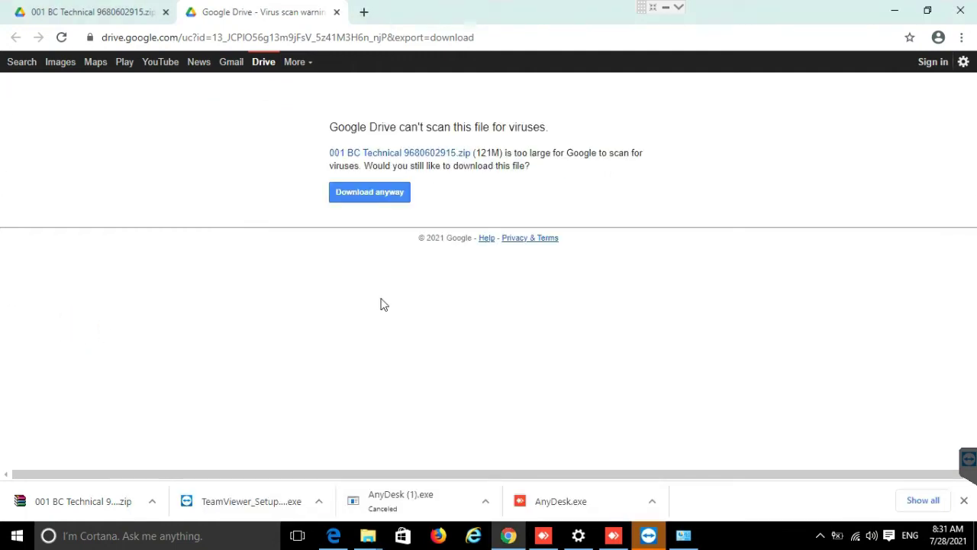
left_click(961, 12)
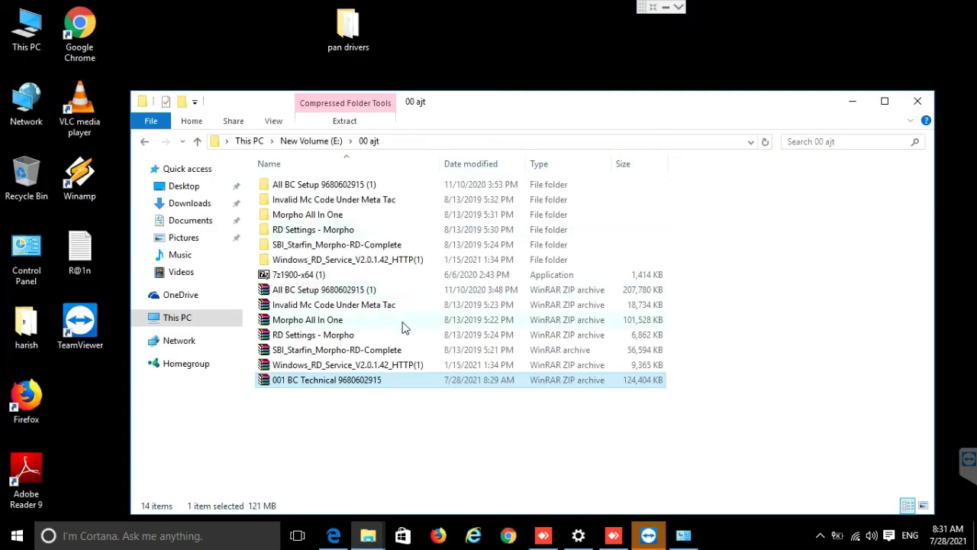
Step: Open Control Panel and set its view to Category
double_click(35, 256)
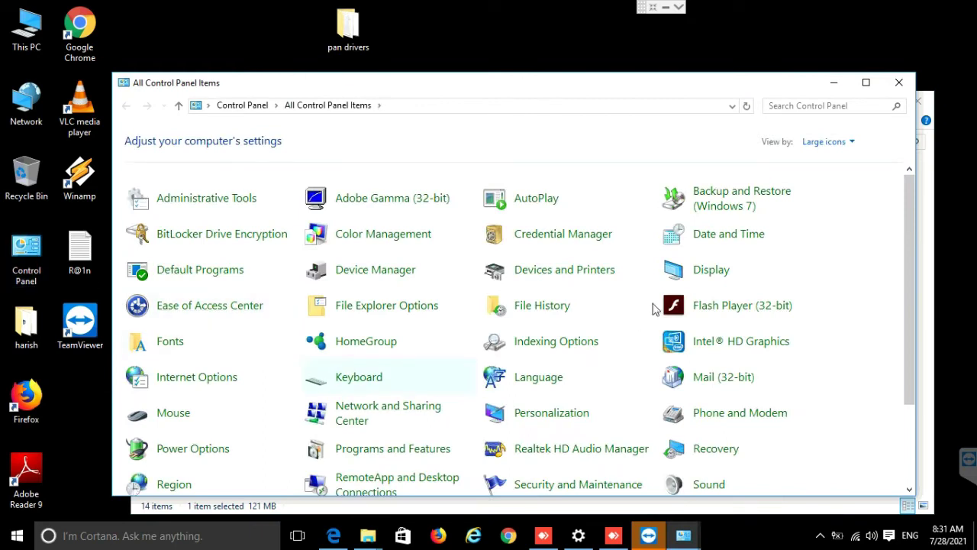
left_click_drag(909, 230, 889, 414)
left_click(832, 143)
left_click(839, 162)
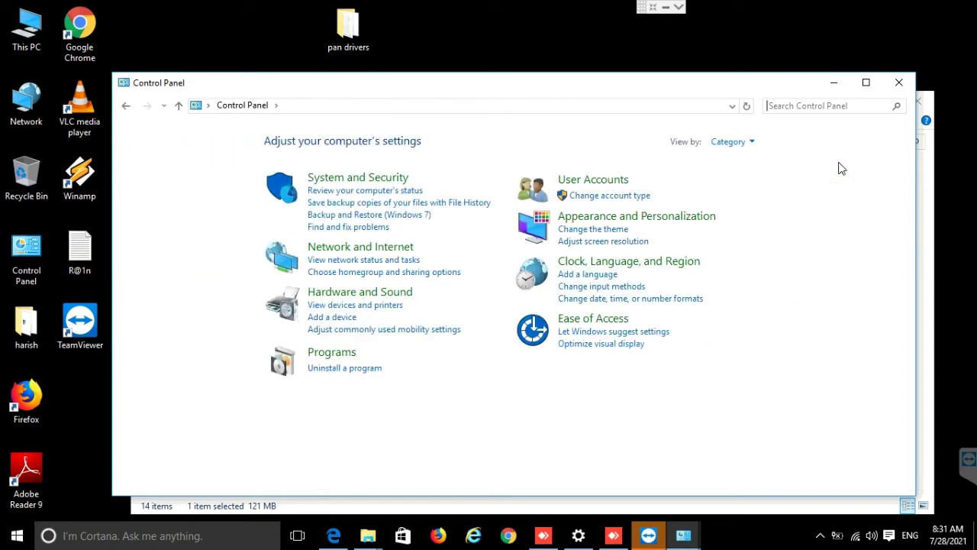
Step: Uninstall WinRAR archiver from the installed programs and close the Programs and Features window
left_click(368, 373)
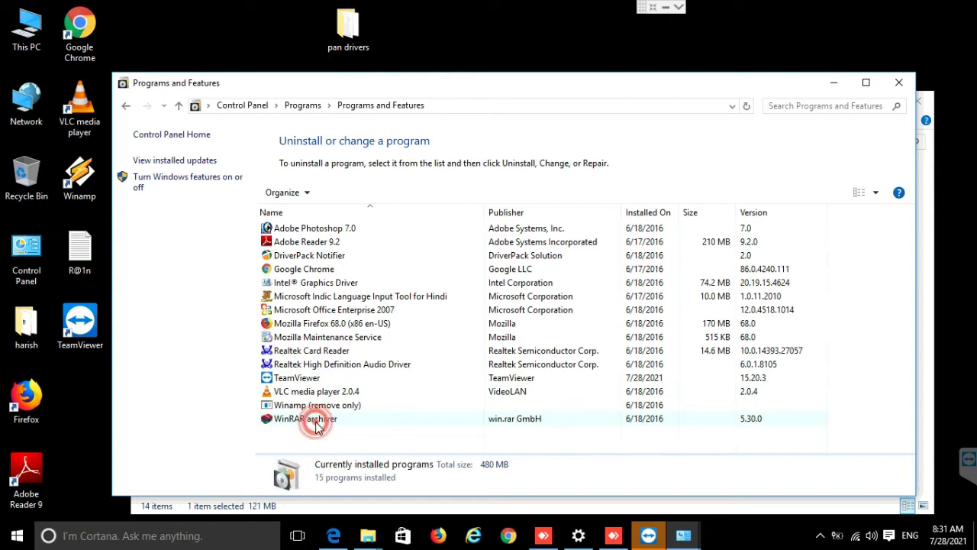
left_click(313, 420)
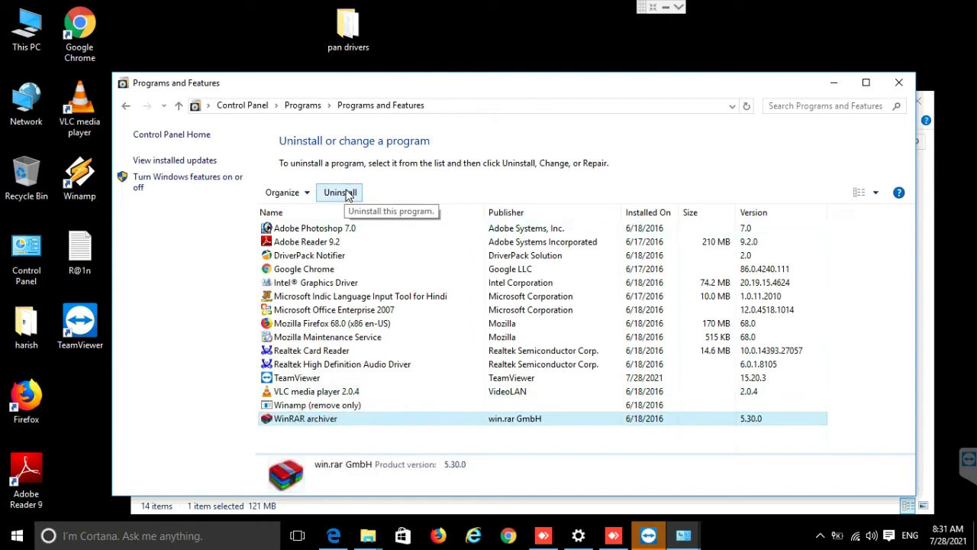
left_click(347, 195)
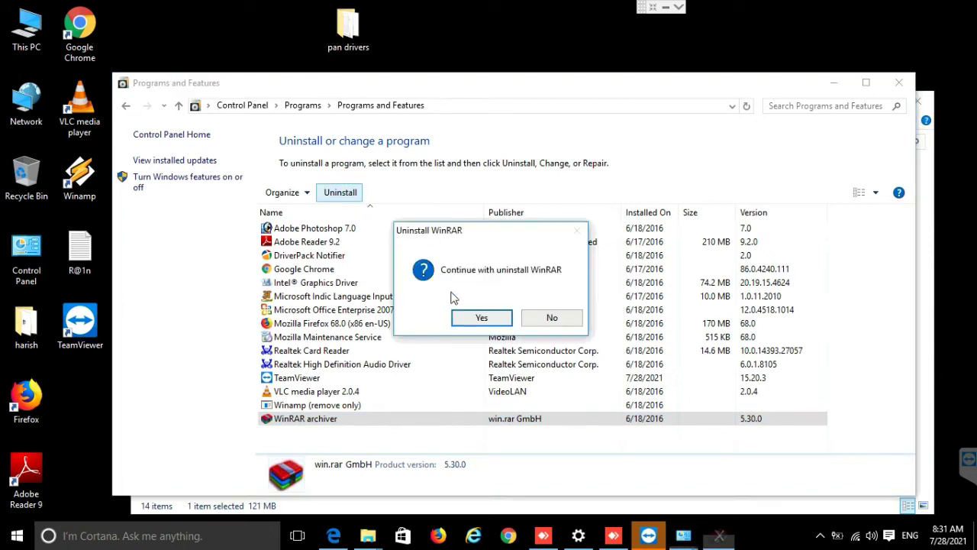
left_click(482, 320)
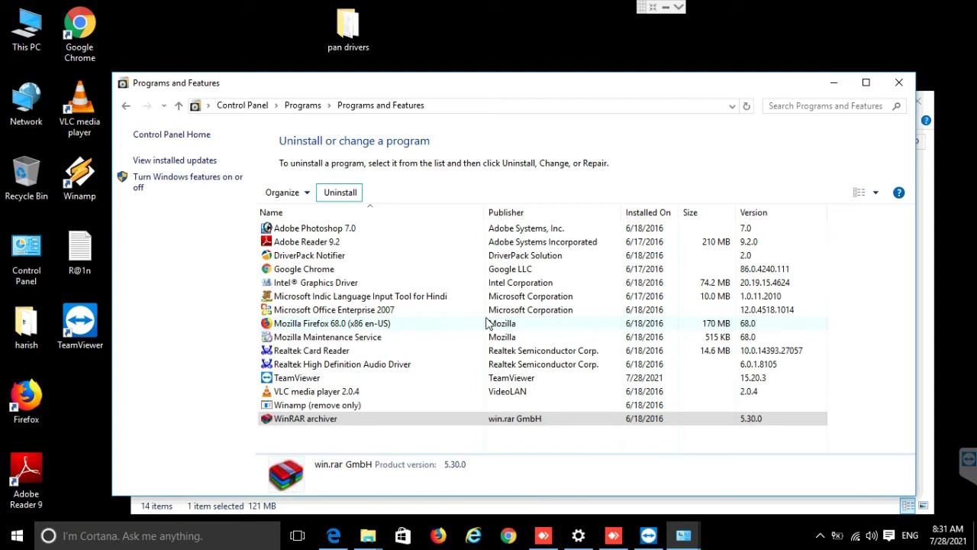
left_click(900, 84)
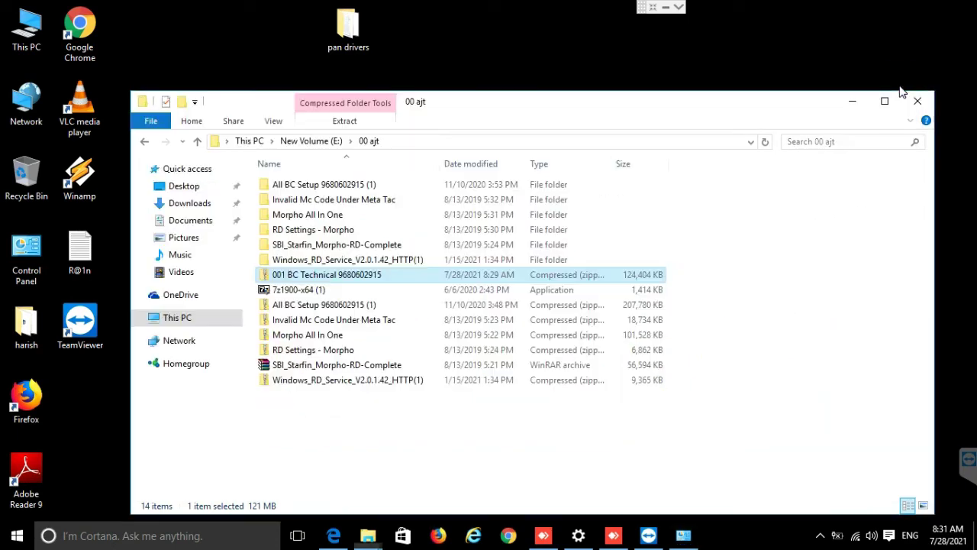
Step: Extract the 001 BC Technical archive with the built-in Windows extractor to its default folder inside E:\00 ajt
right_click(322, 276)
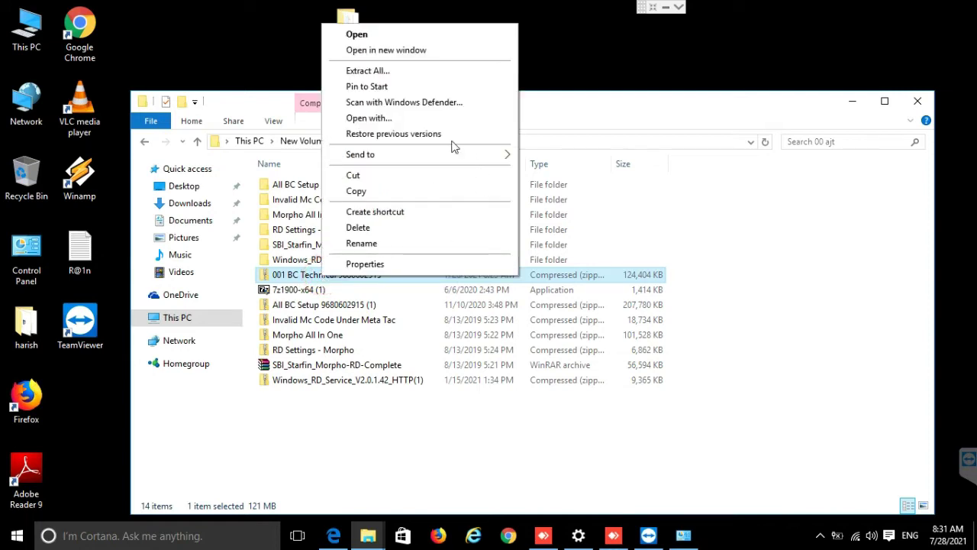
left_click(362, 72)
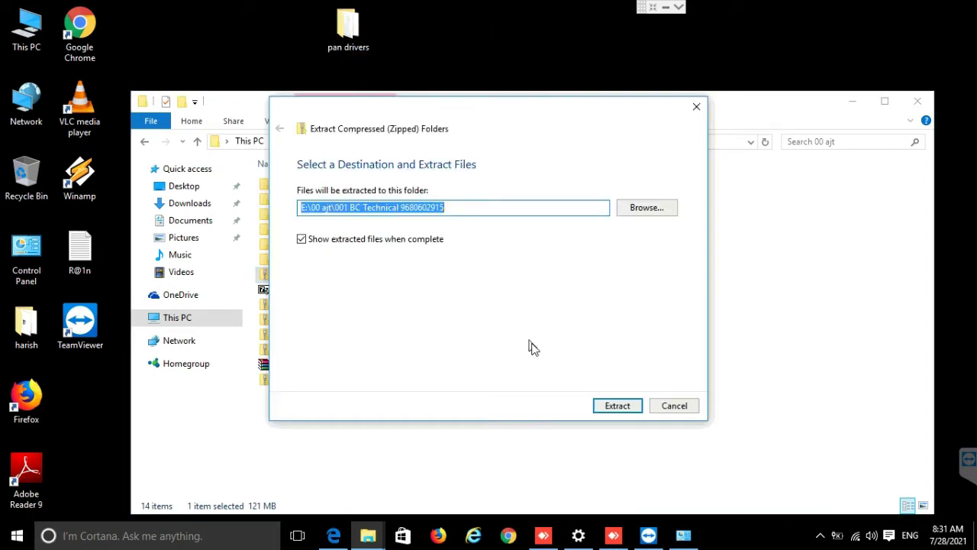
left_click(617, 405)
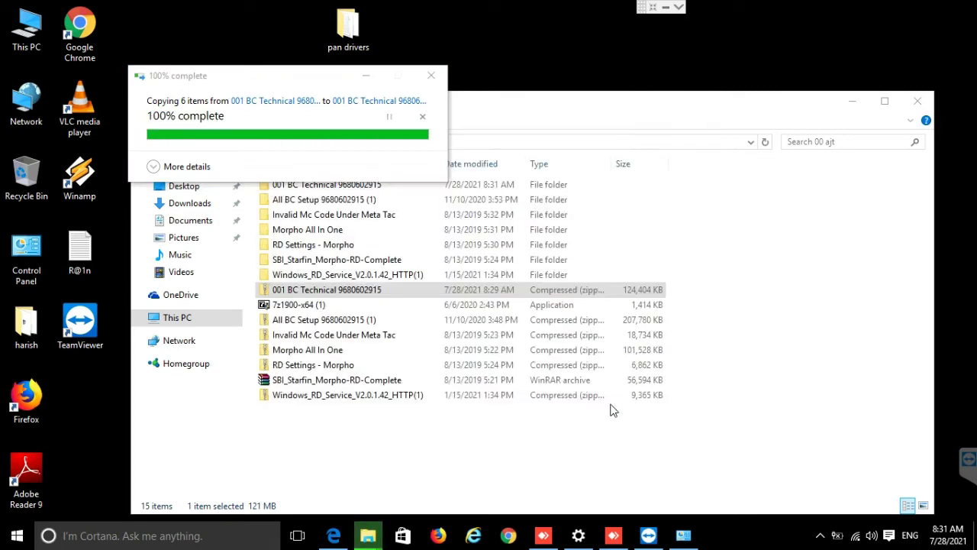
left_click(328, 139)
right_click(330, 139)
left_click(284, 216)
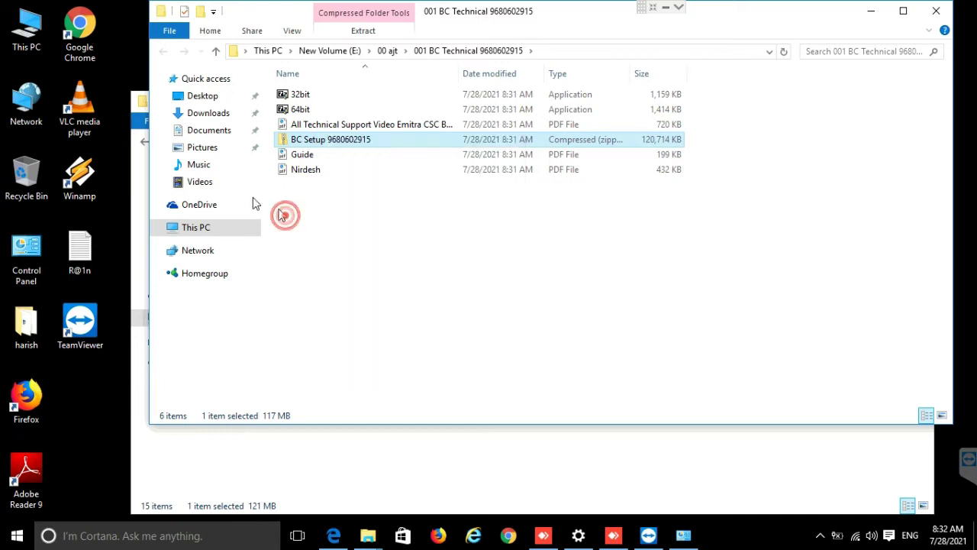
Step: Check whether Windows is 32-bit or 64-bit in the computer's system properties, and close that window
right_click(32, 45)
left_click(103, 208)
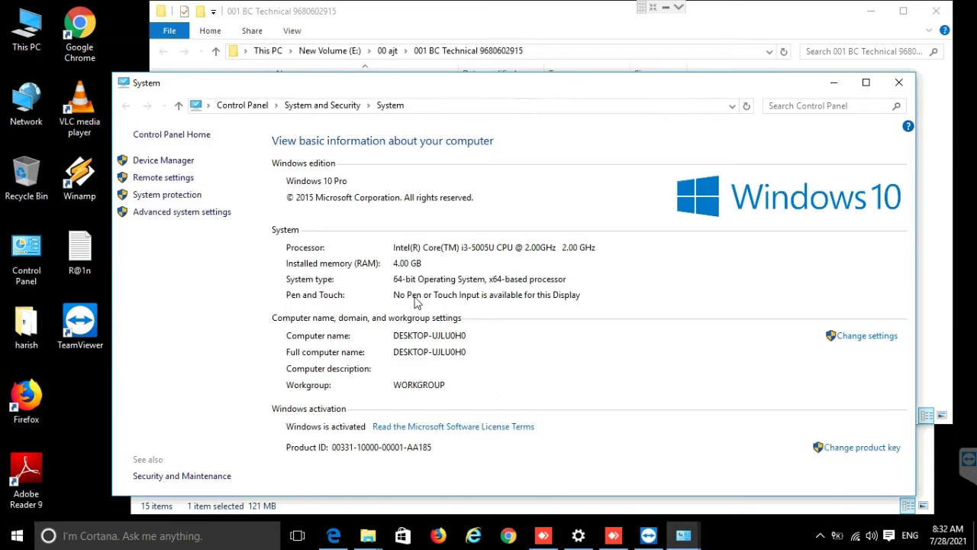
left_click(900, 84)
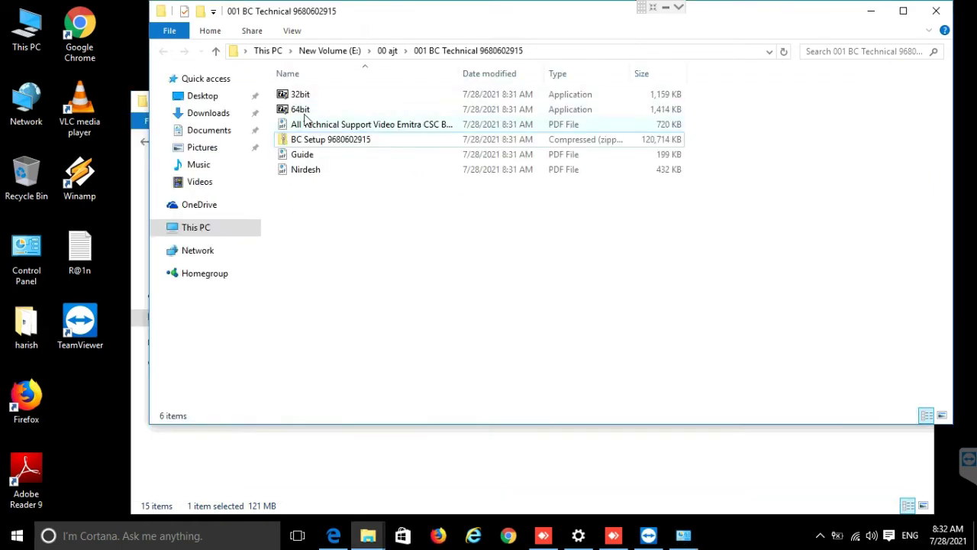
Step: Install 7-Zip 19.00 (x64) from the 64bit installer into C:\Program Files\7-Zip\ and close the setup
double_click(303, 113)
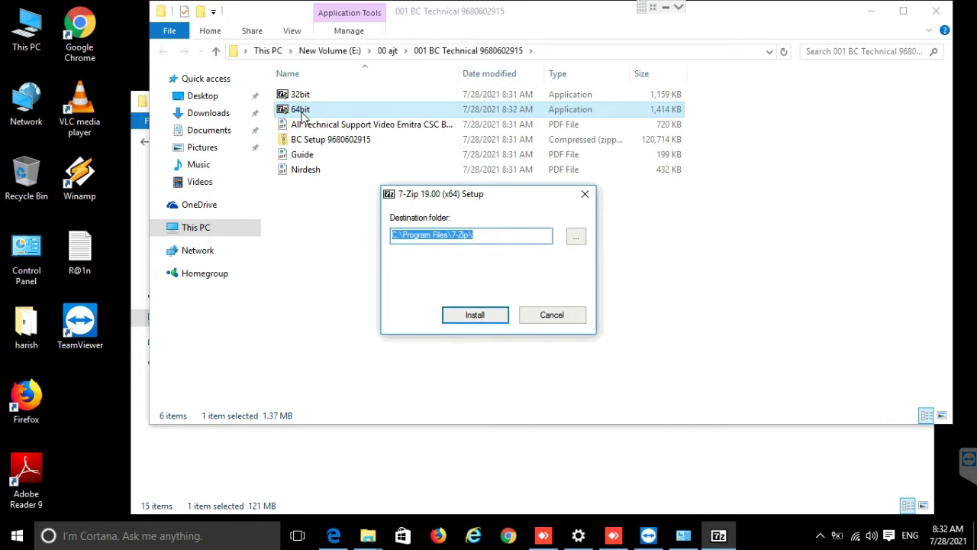
left_click(481, 313)
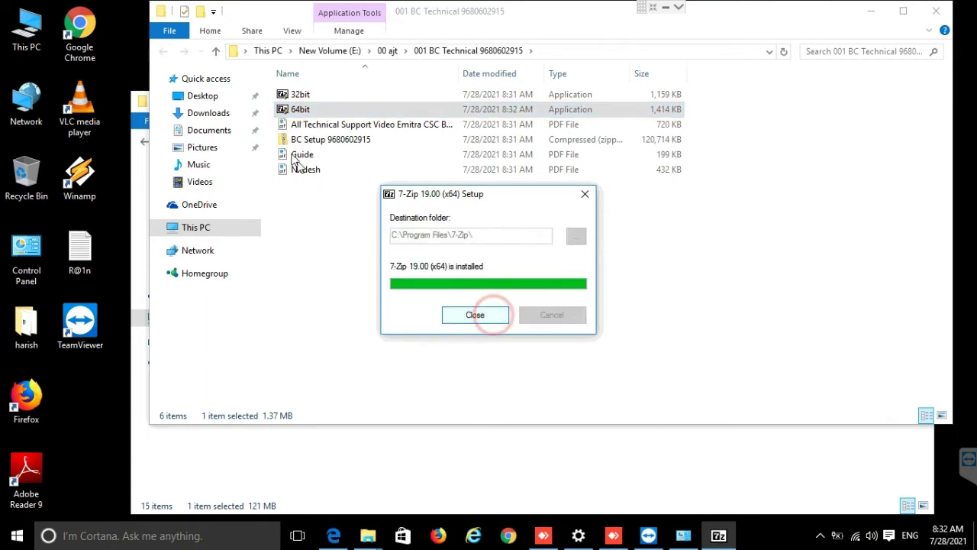
left_click(493, 318)
Step: Extract the BC Setup archive with 7-Zip into its own BC Setup subfolder, entering the archive password
right_click(307, 141)
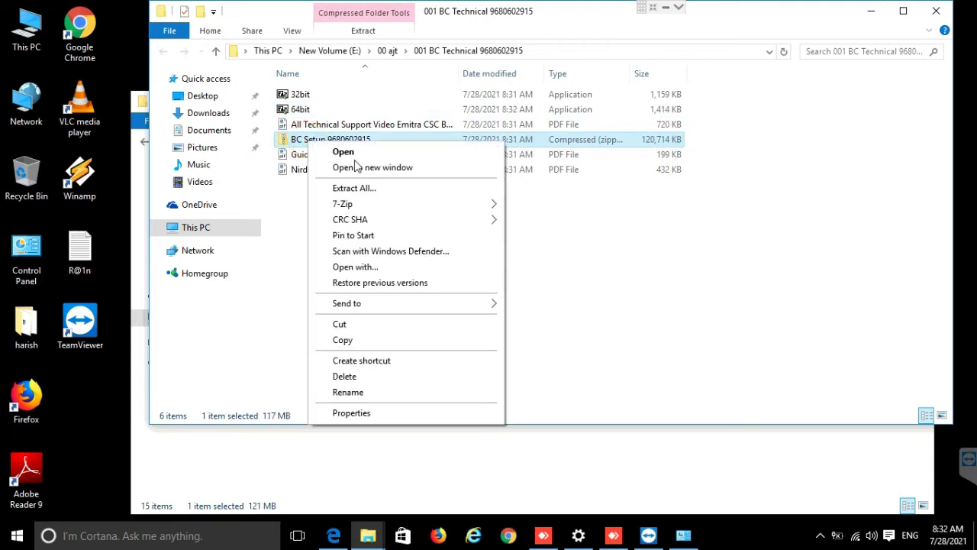
mouse_move(488, 209)
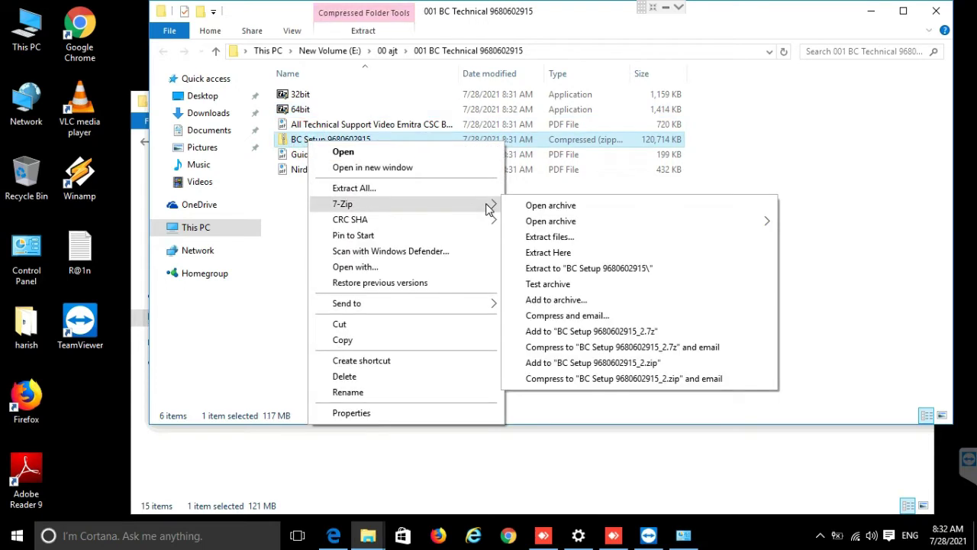
left_click(548, 237)
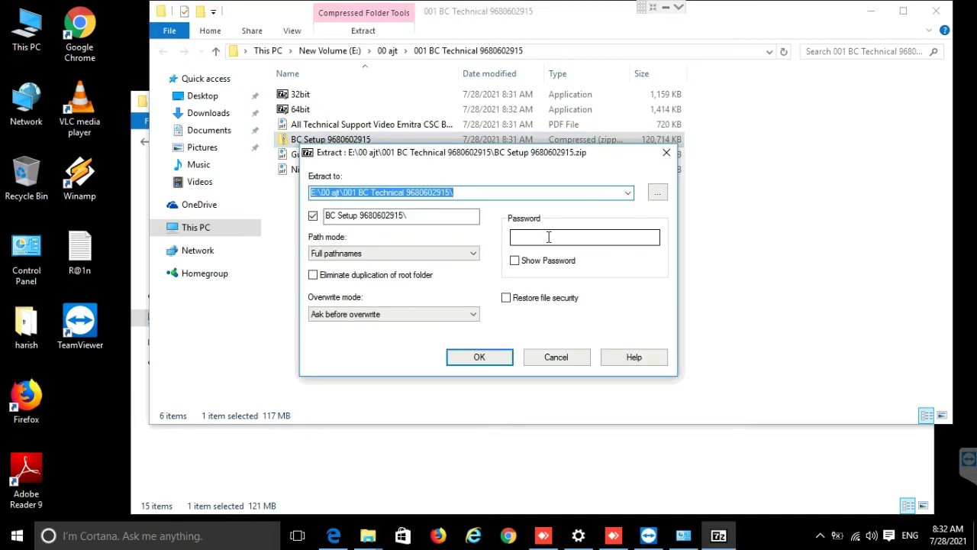
left_click(548, 236)
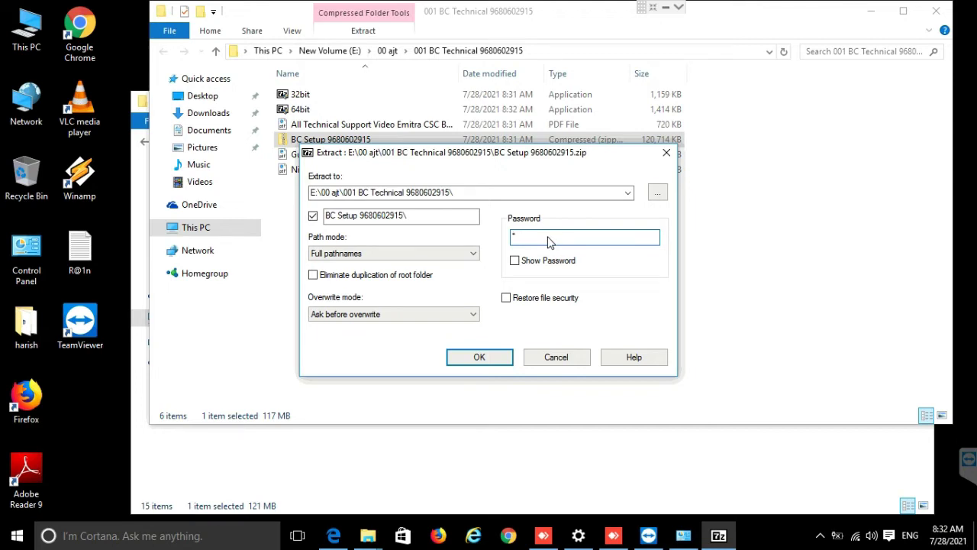
type("*****")
left_click(492, 357)
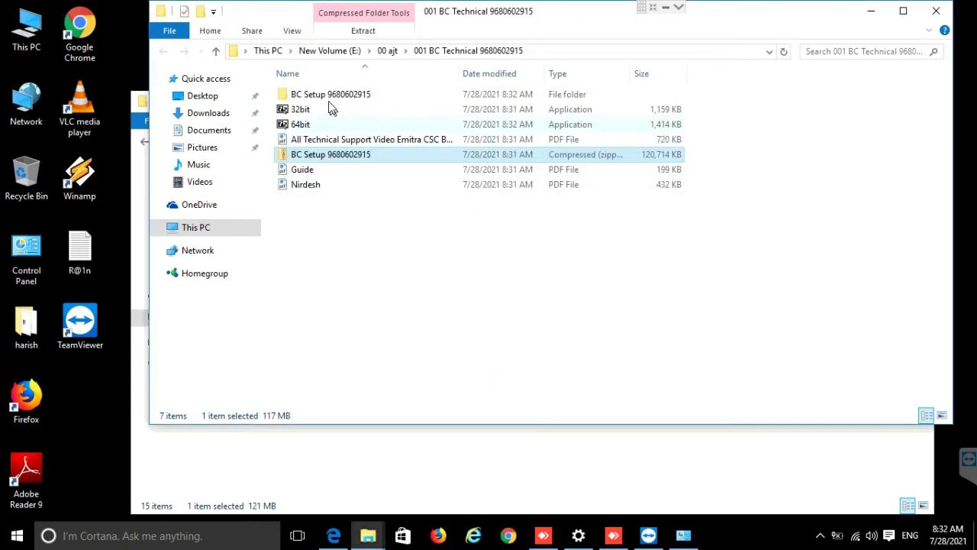
Step: Run the Windows batch file in the inner BC Setup folder as administrator and begin its installation
double_click(330, 97)
double_click(326, 101)
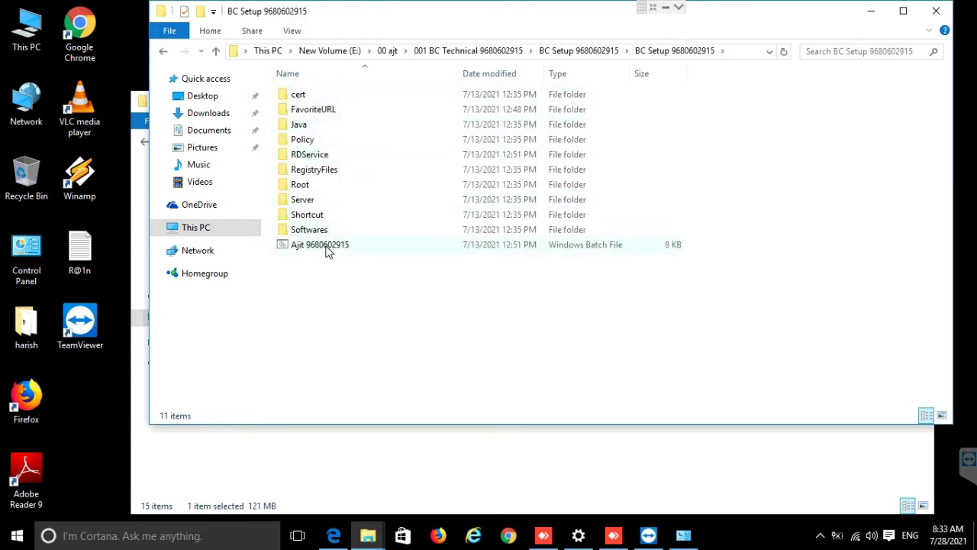
right_click(327, 252)
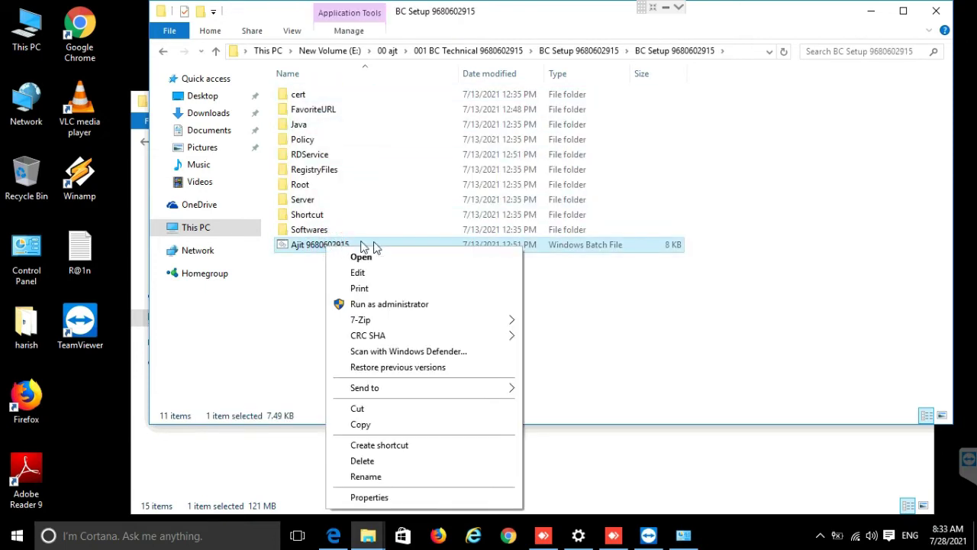
left_click(407, 305)
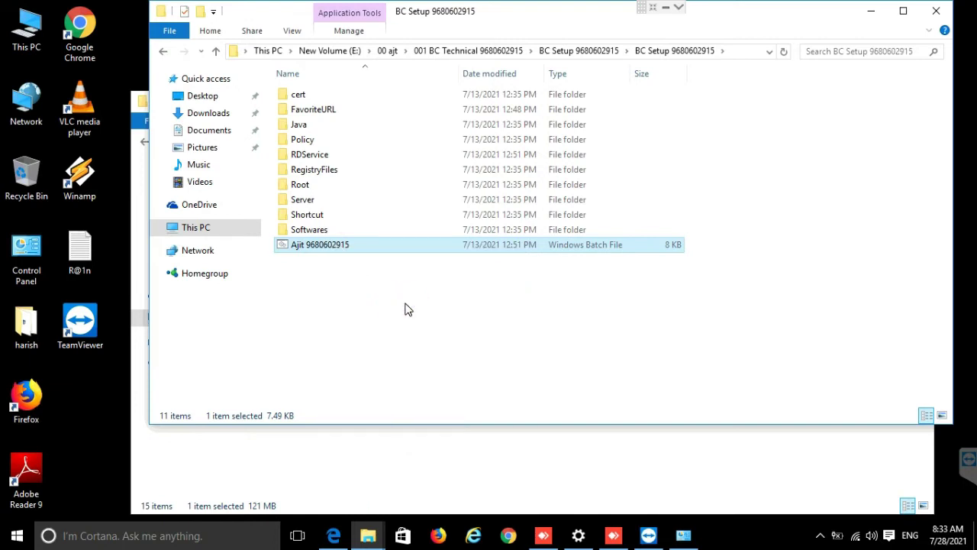
key("Return")
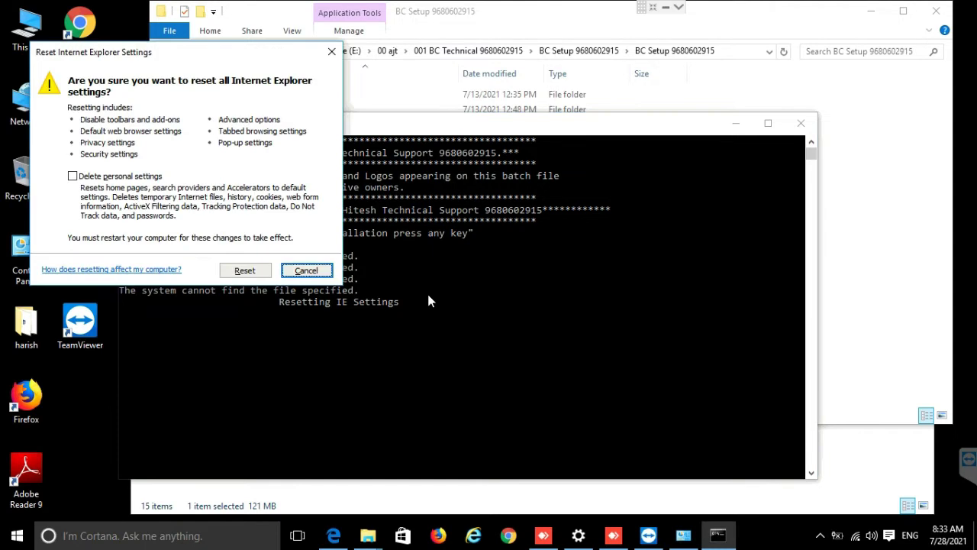
Step: Reset all Internet Explorer settings with Delete personal settings enabled
left_click(74, 176)
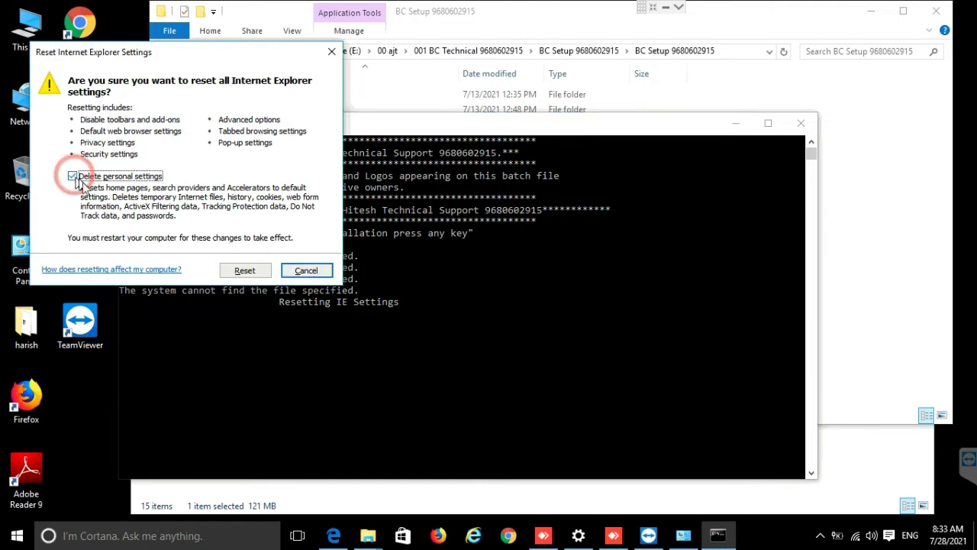
left_click(244, 272)
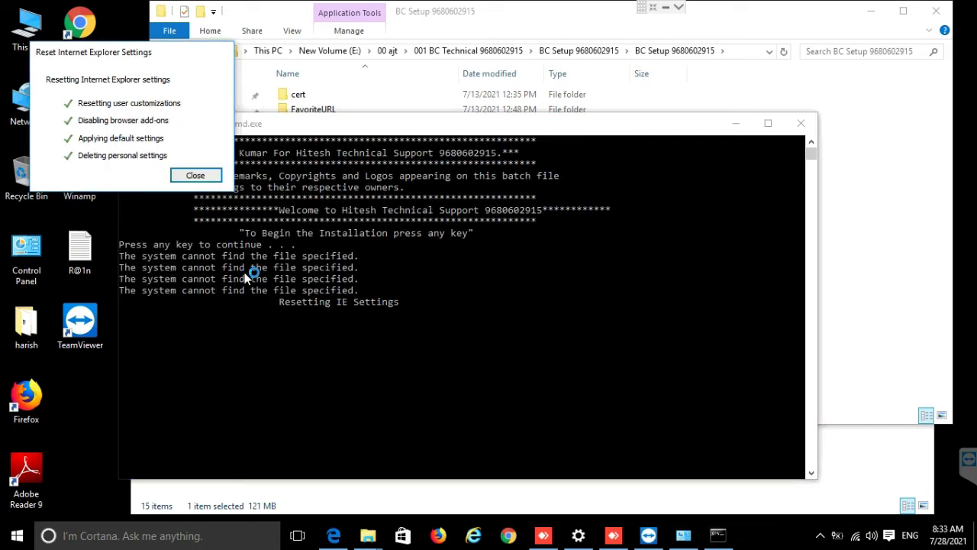
Step: Close the completed Internet Explorer reset and carry the batch installer through its Java installation
left_click(188, 175)
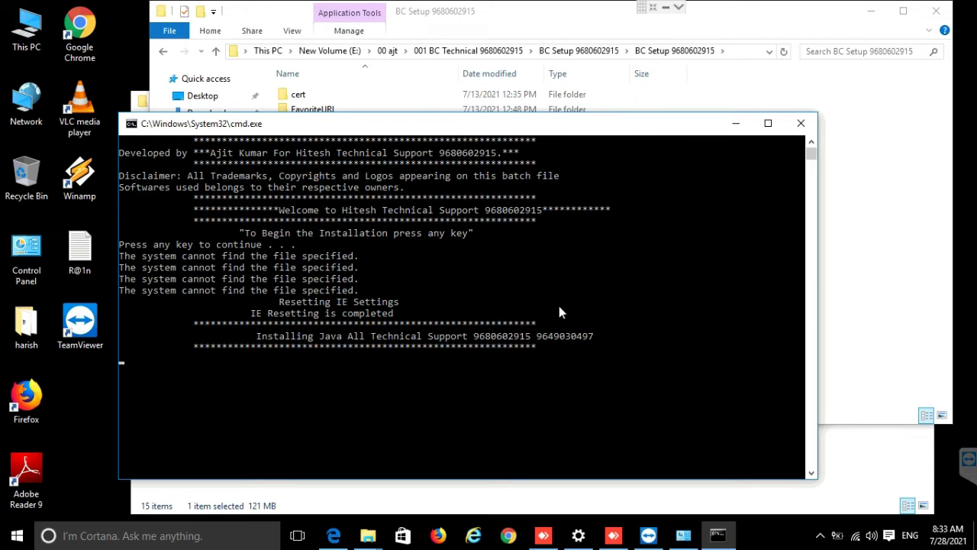
left_click(613, 393)
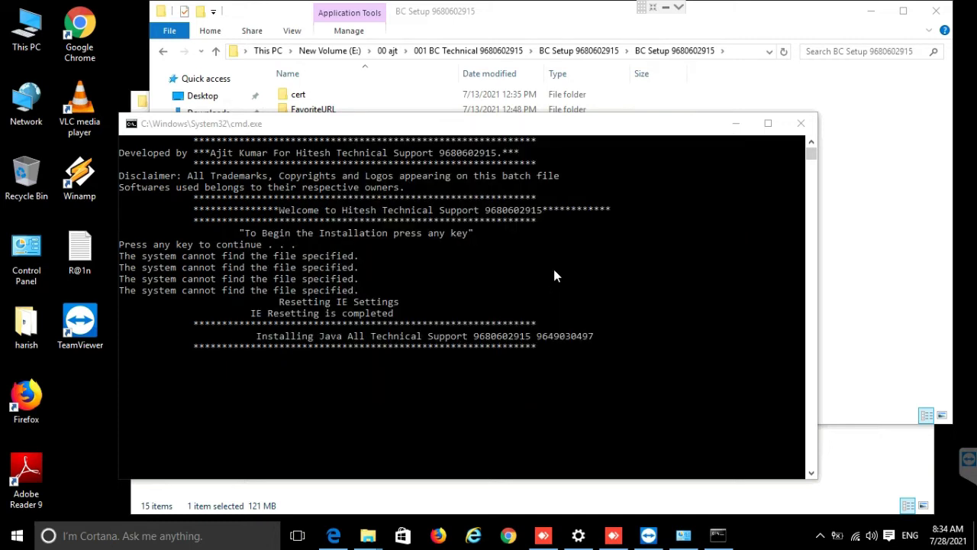
left_click(692, 397)
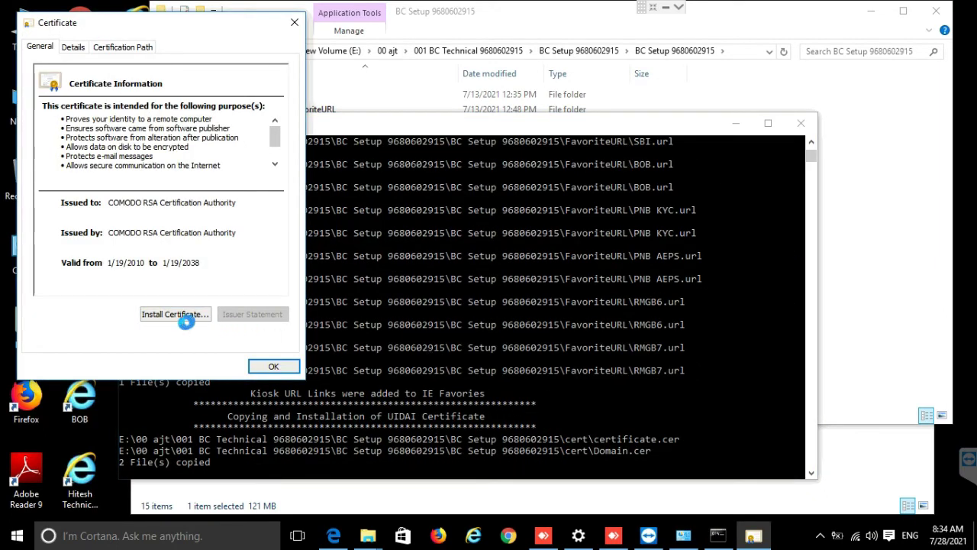
Step: Install the COMODO RSA Certification Authority certificate for the Current User in the Trusted Root Certification Authorities store and close the certificate
left_click(191, 319)
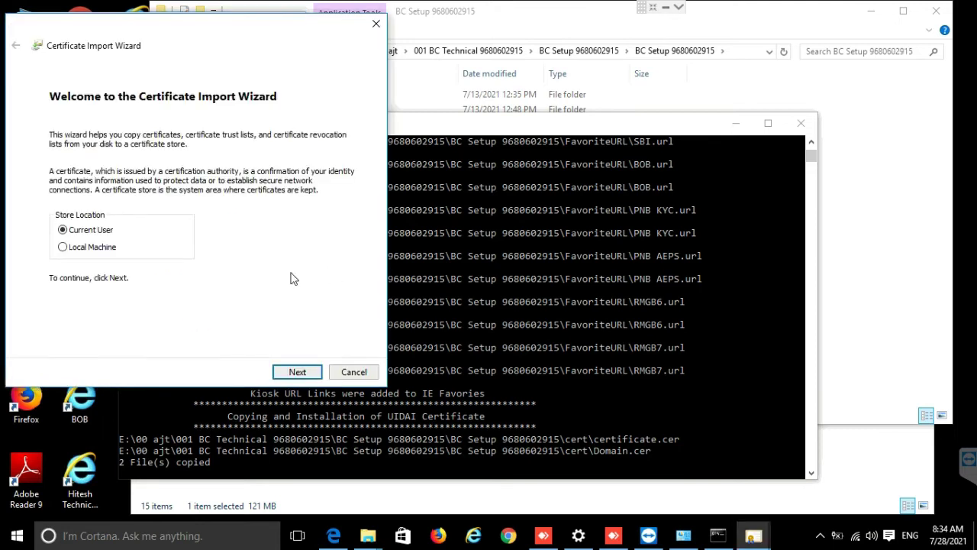
left_click(297, 372)
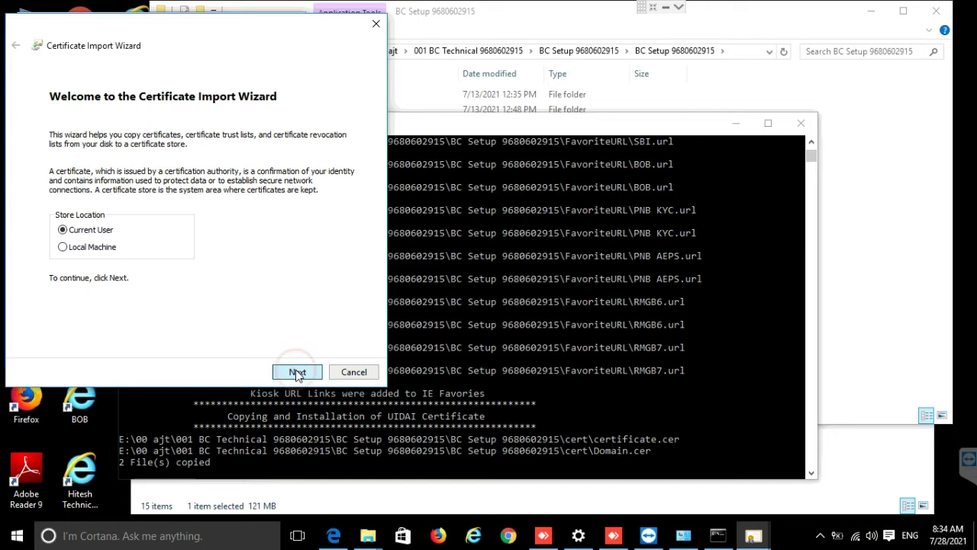
left_click(116, 188)
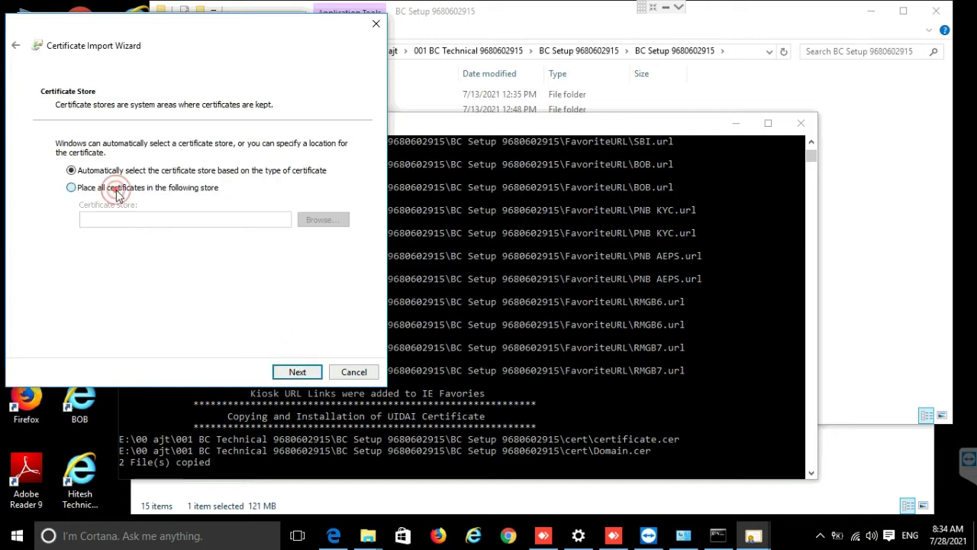
left_click(314, 219)
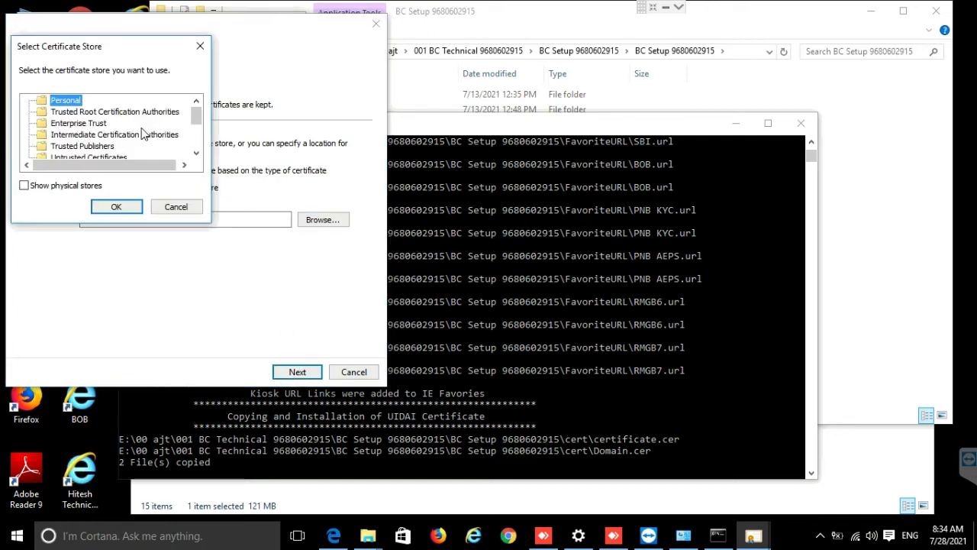
left_click(111, 112)
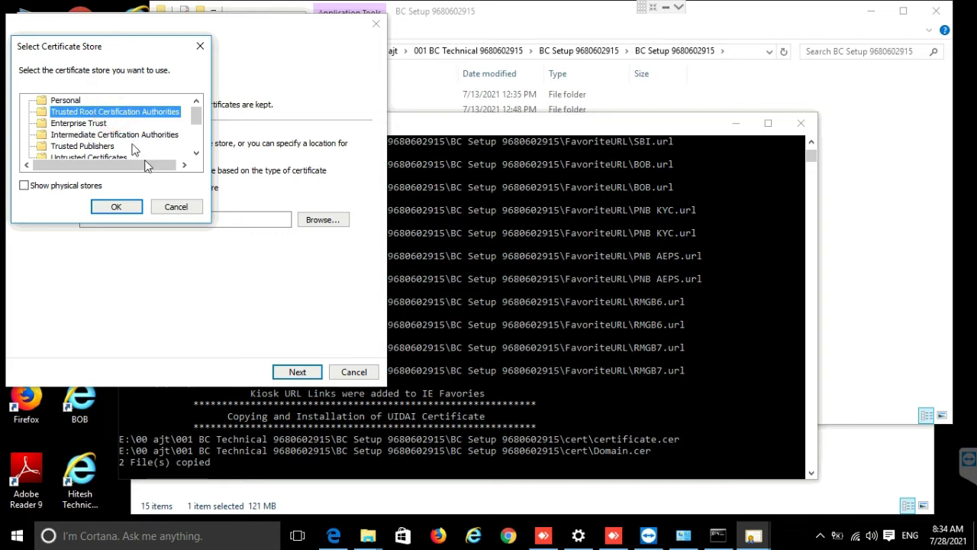
left_click(118, 208)
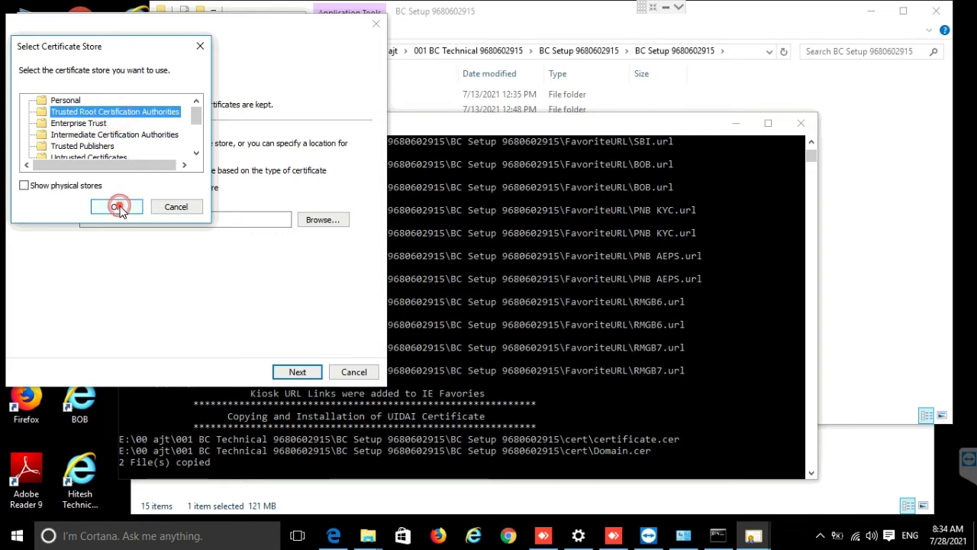
left_click(297, 372)
left_click(297, 372)
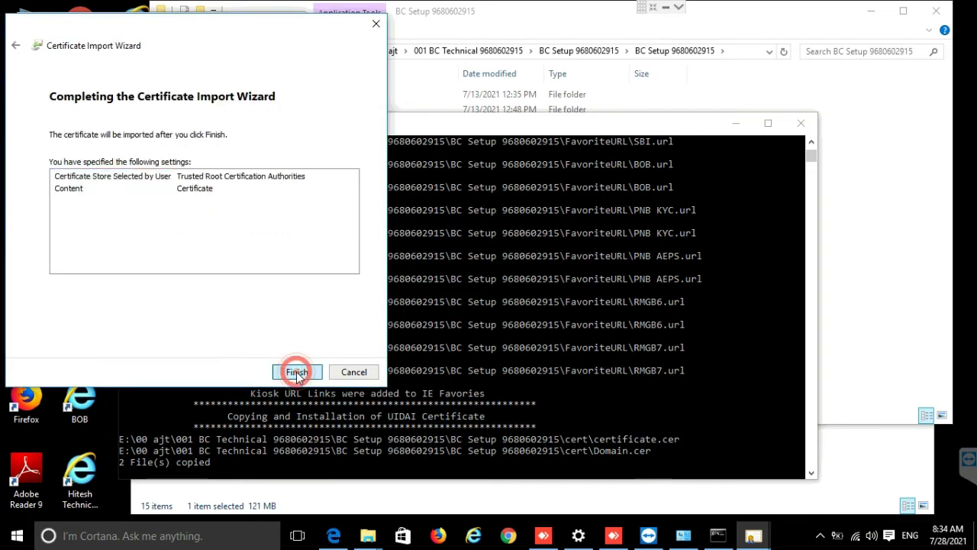
left_click(545, 322)
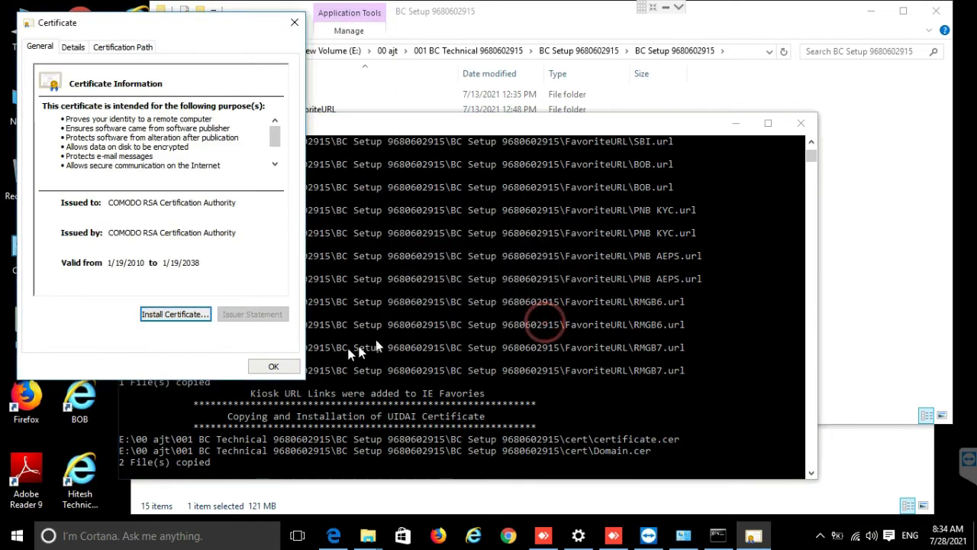
left_click(274, 367)
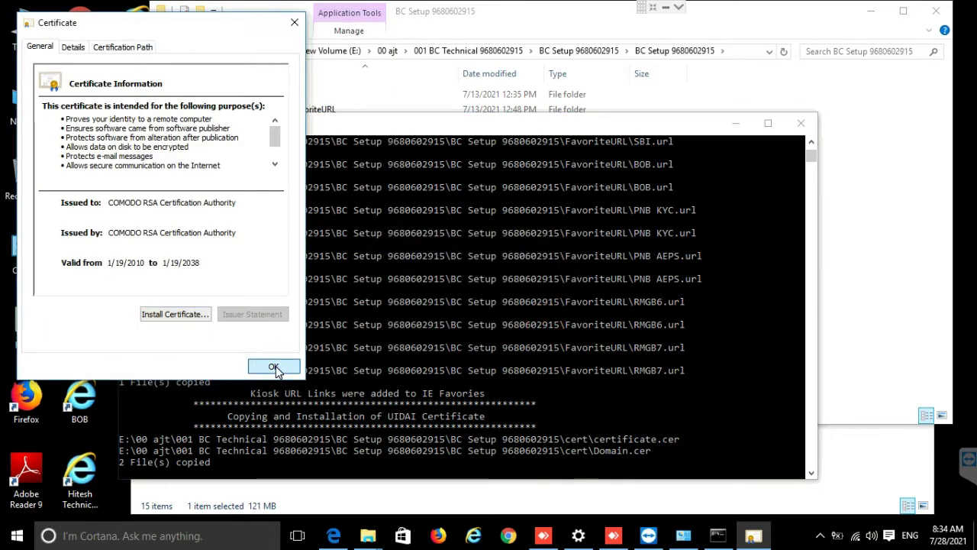
Step: Import the COMODO RSA Domain Validation Secure Server CA certificate into the Trusted Root Certification Authorities store and close the certificate
left_click(186, 321)
left_click(297, 371)
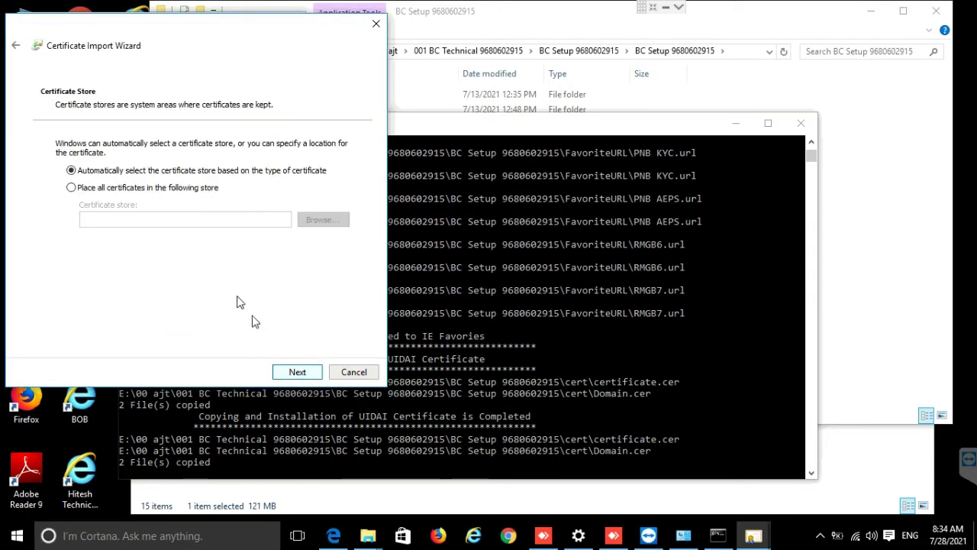
left_click(148, 188)
left_click(324, 221)
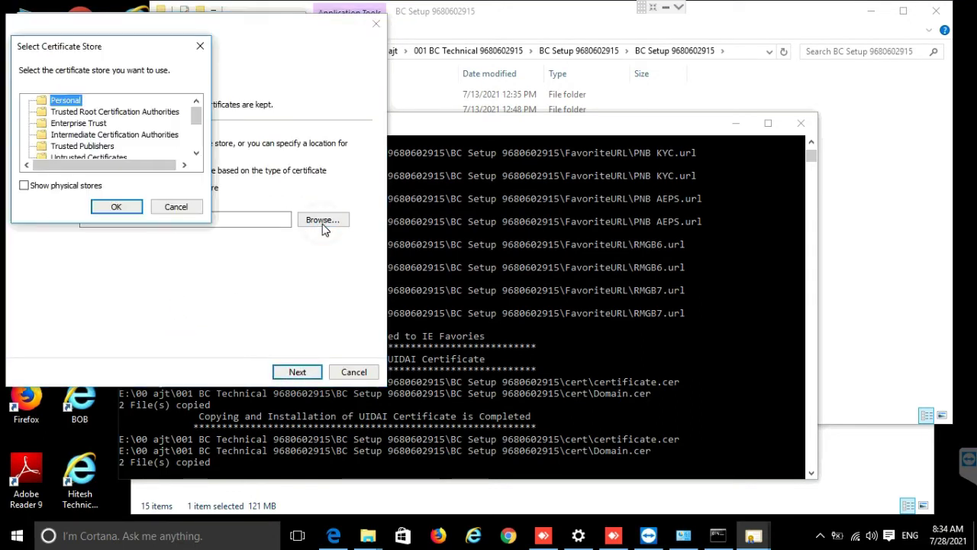
left_click(131, 112)
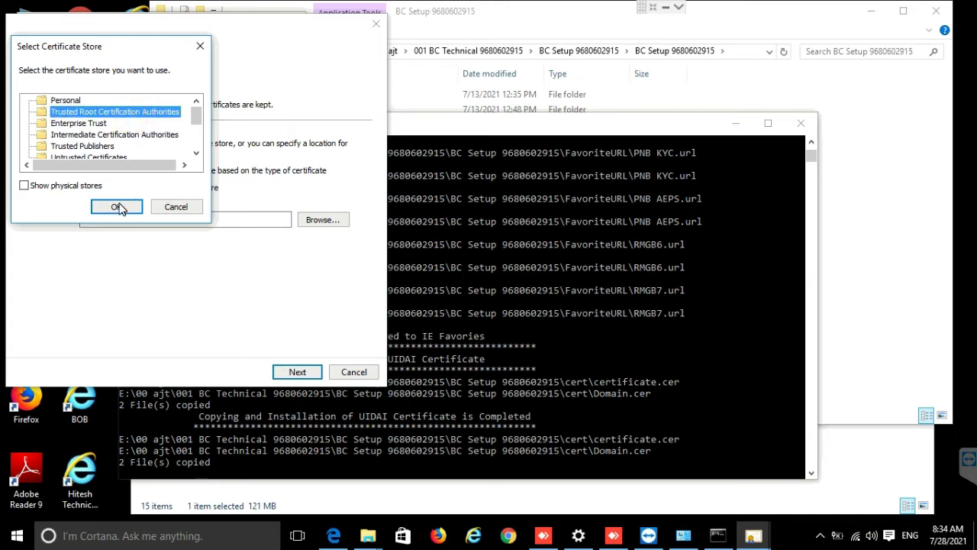
left_click(116, 207)
left_click(297, 372)
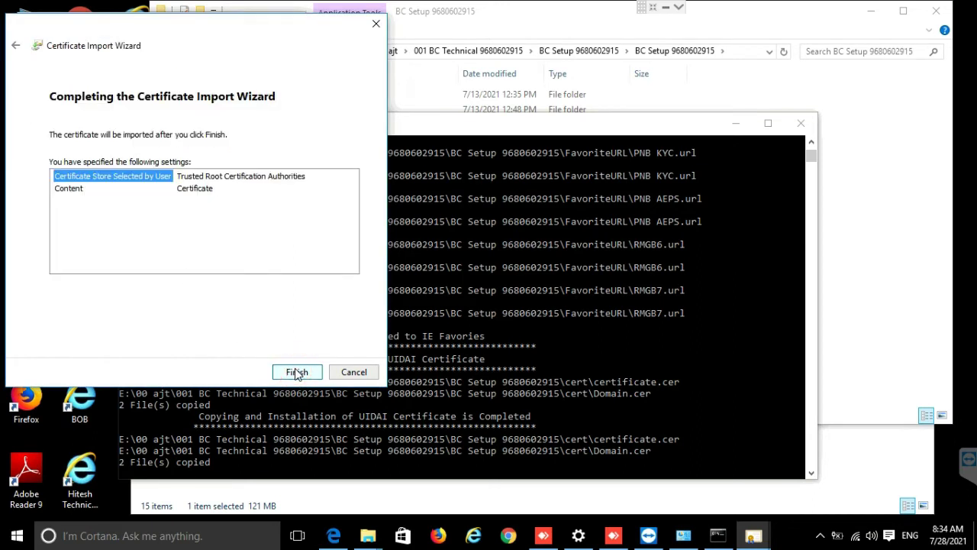
left_click(304, 372)
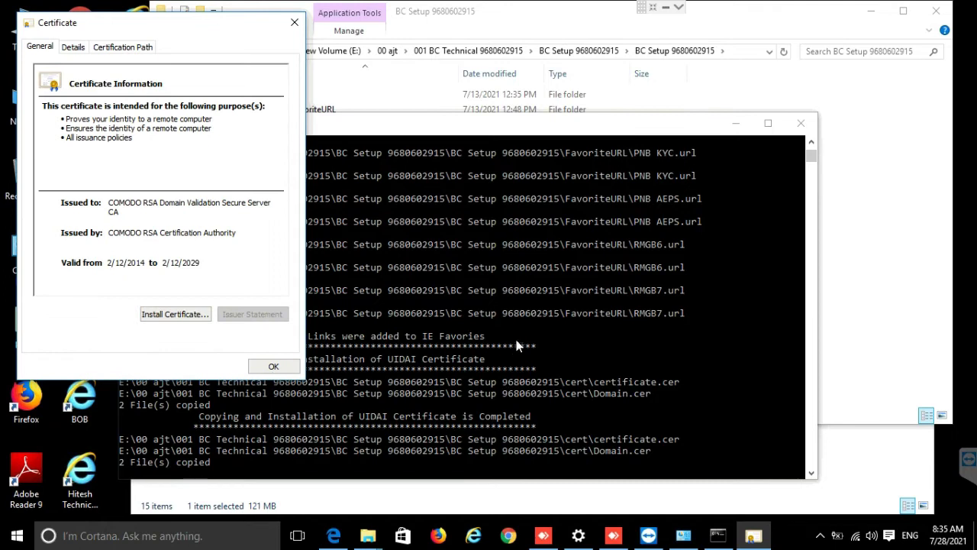
left_click(562, 409)
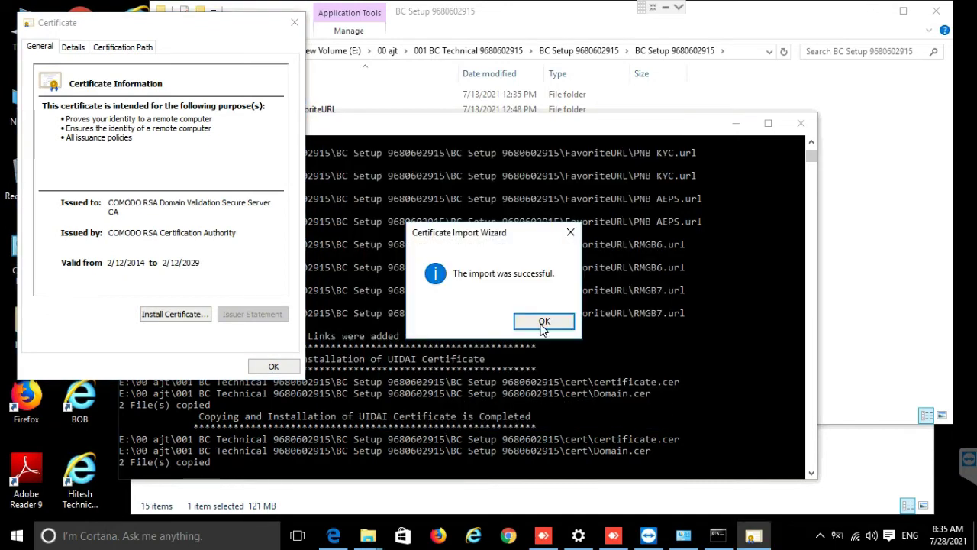
left_click(542, 323)
left_click(274, 367)
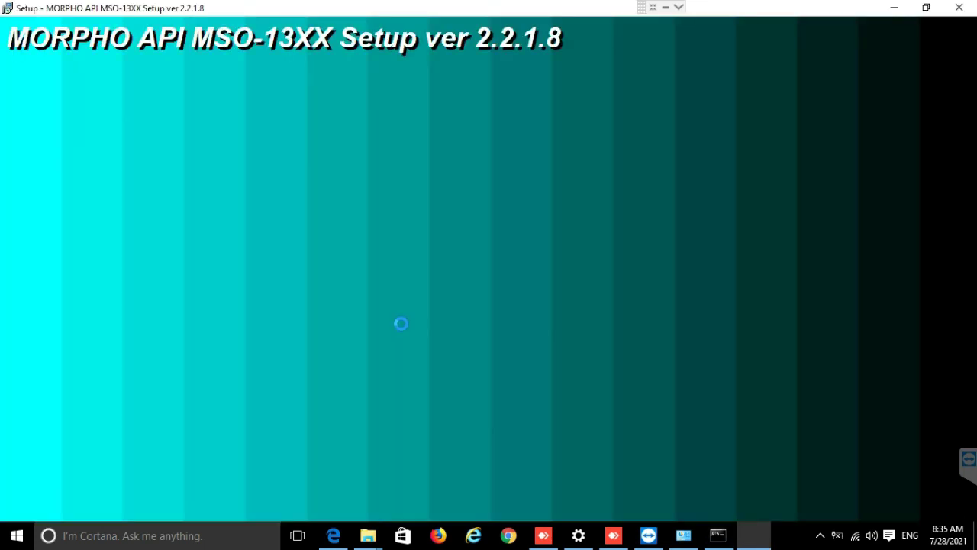
Step: Start the MORPHO API MSO-13XX 2.2.1.8 installation, keeping the default setup options
left_click(565, 390)
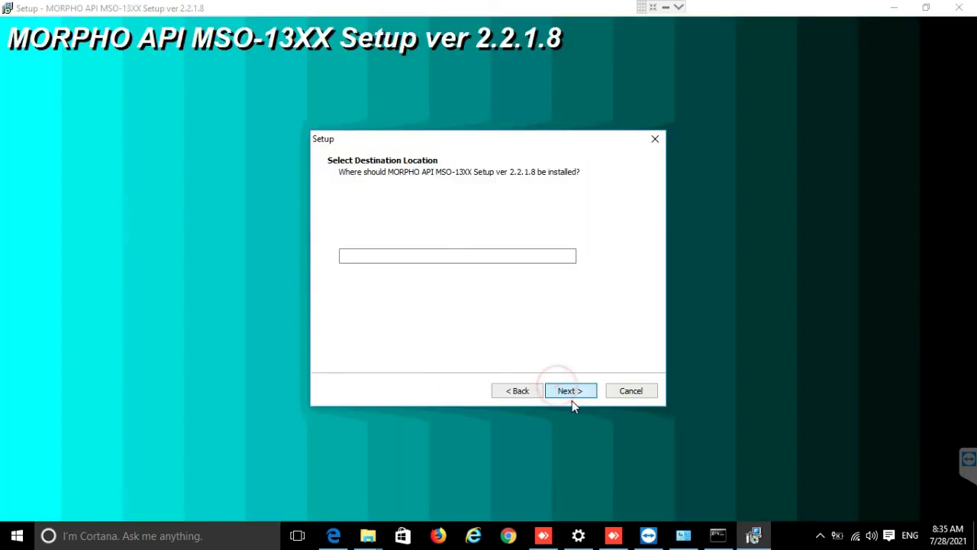
left_click(572, 393)
left_click(572, 392)
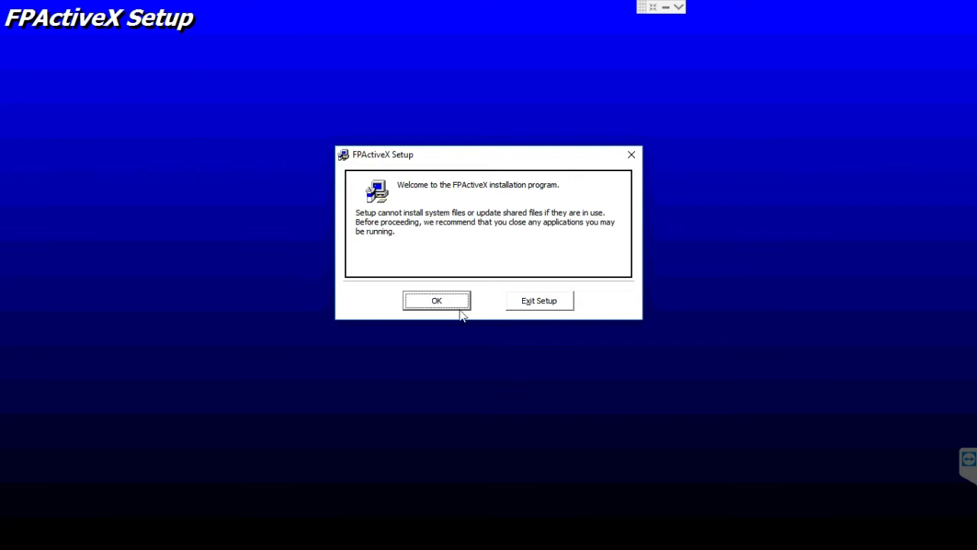
Step: Install FPActiveX into C:\FingerprintSensors\SMARTCHIP_DLL\ and finish the MORPHO API setup, choosing to restart the computer later
left_click(443, 300)
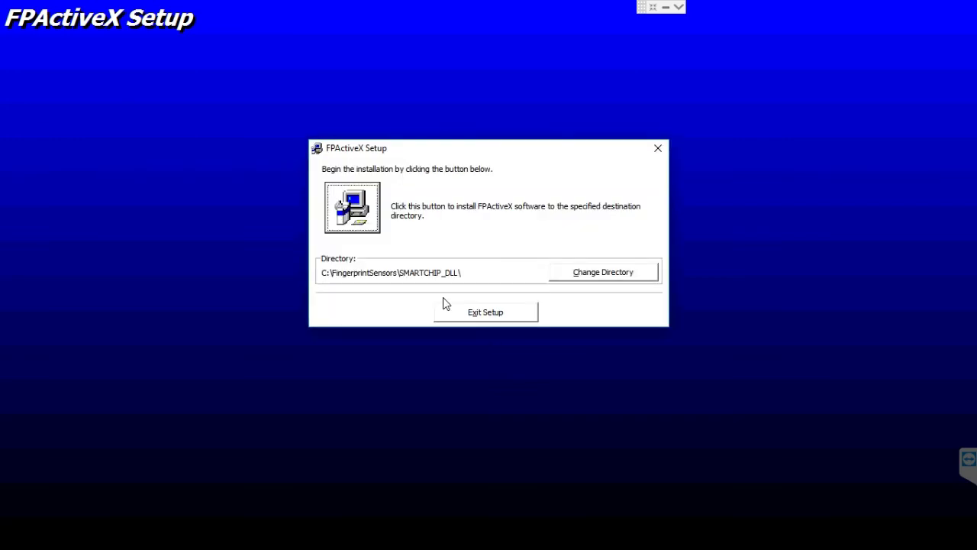
left_click(365, 220)
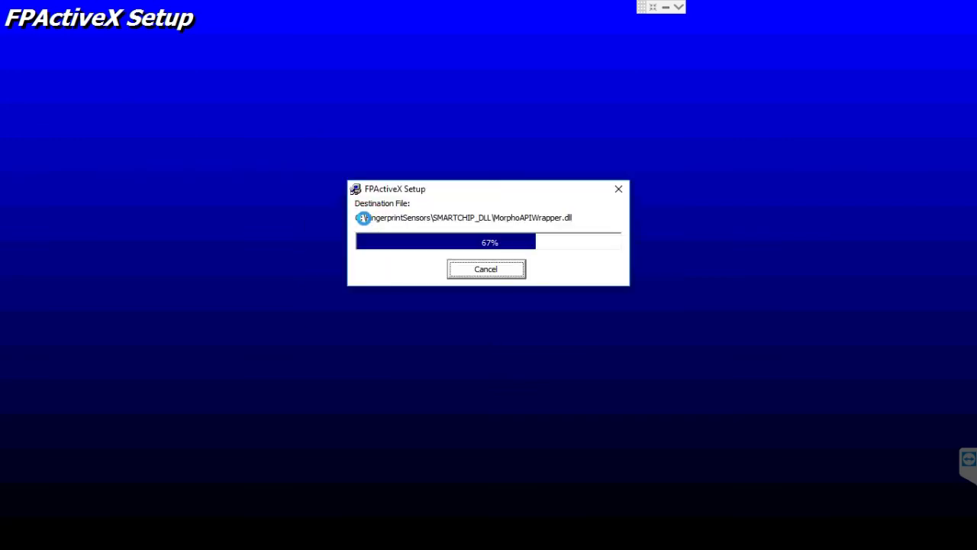
left_click(541, 310)
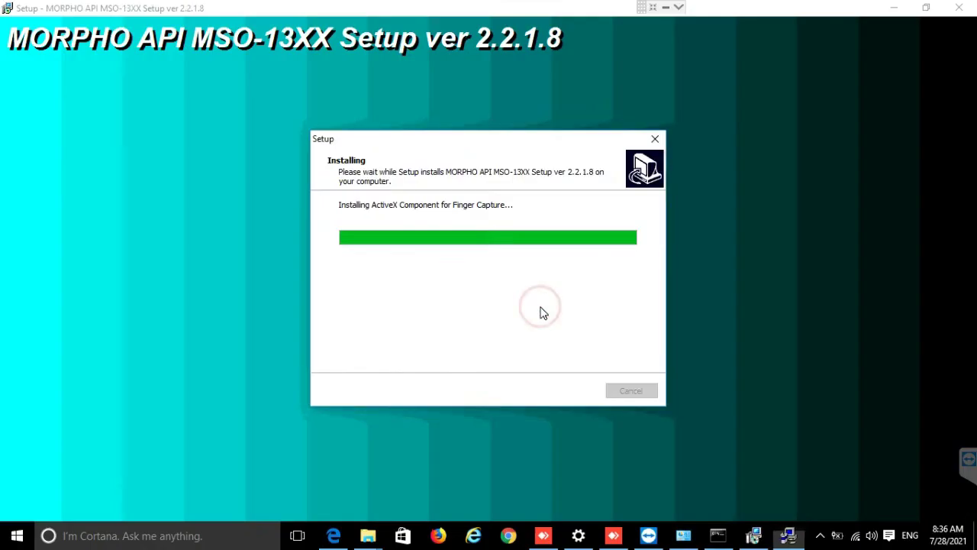
left_click(480, 273)
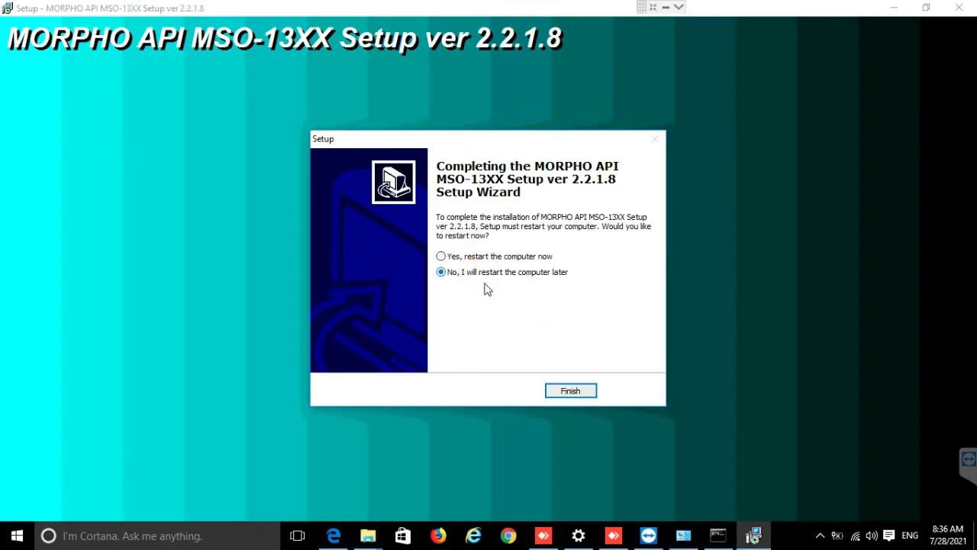
left_click(574, 391)
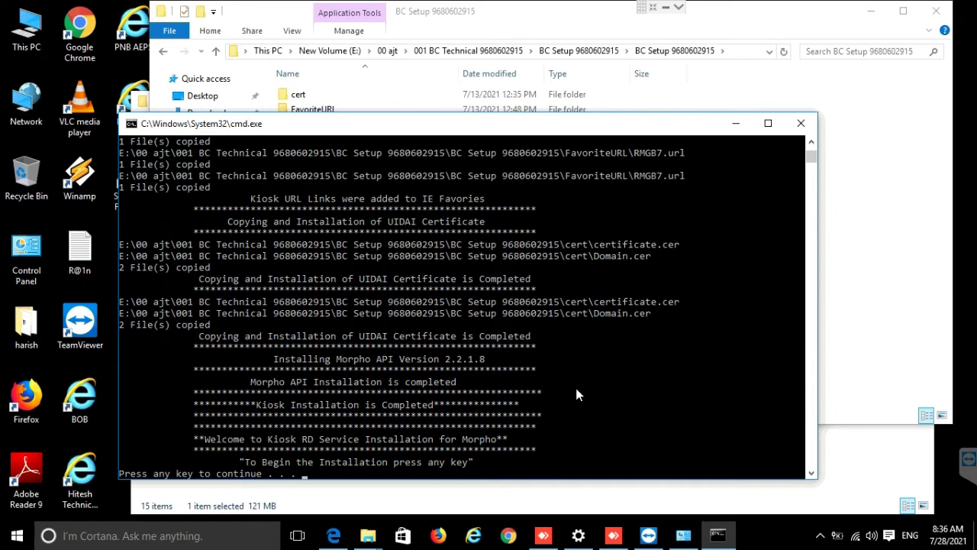
Step: Begin the Kiosk RD Service installation for Morpho and finish the Morpho RD Service Driver setup, choosing to restart the computer later
left_click(577, 388)
key("Return")
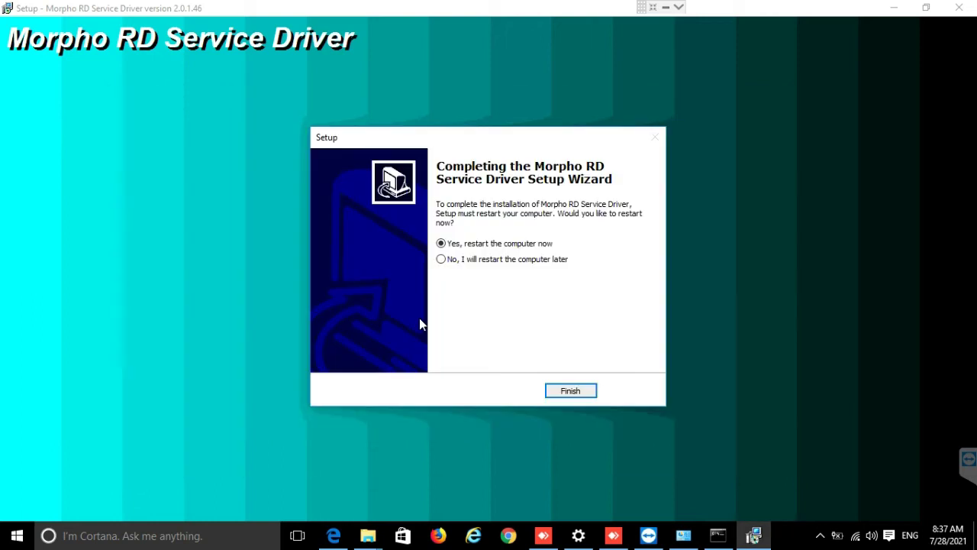
left_click(488, 259)
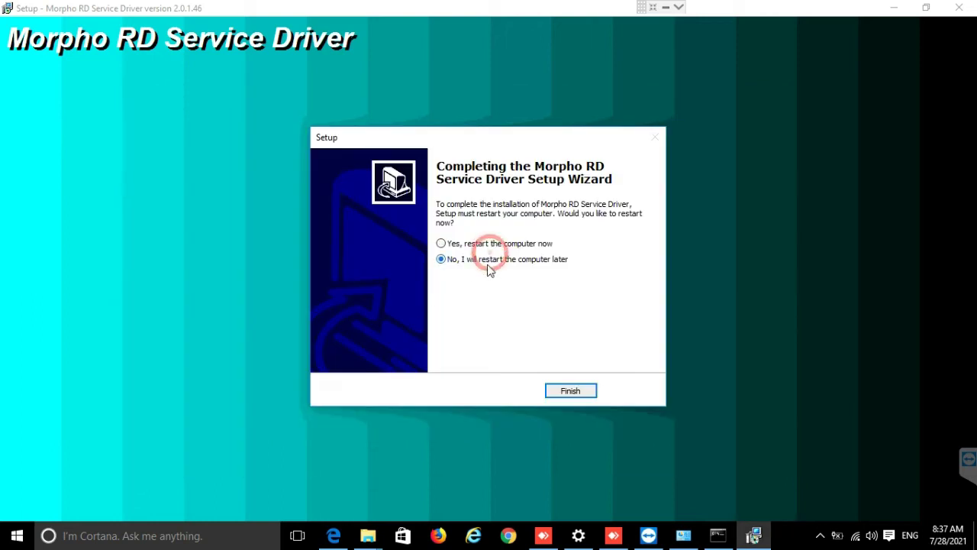
left_click(571, 391)
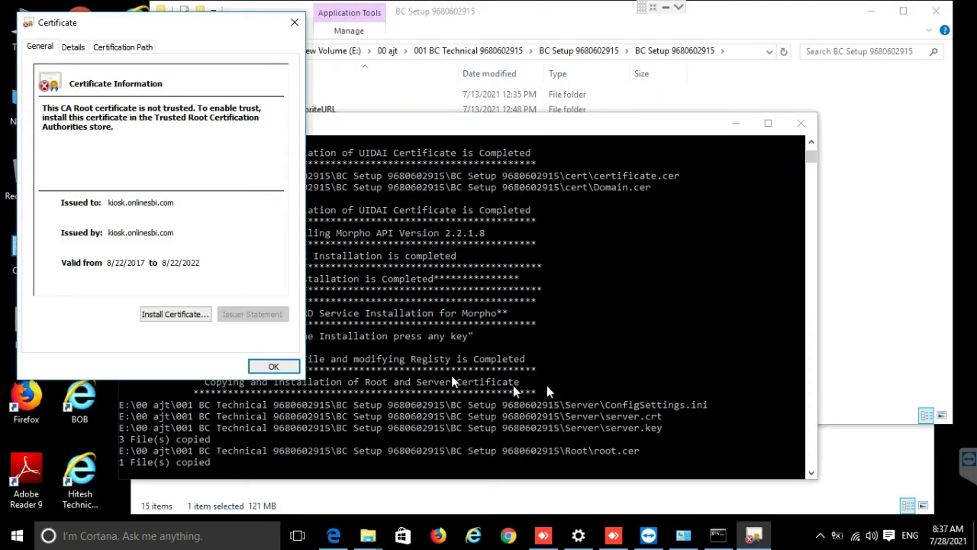
Step: Close the kiosk.onlinesbi.com certificate and exit the batch installer once the Morpho RD Service installation is done
left_click(273, 366)
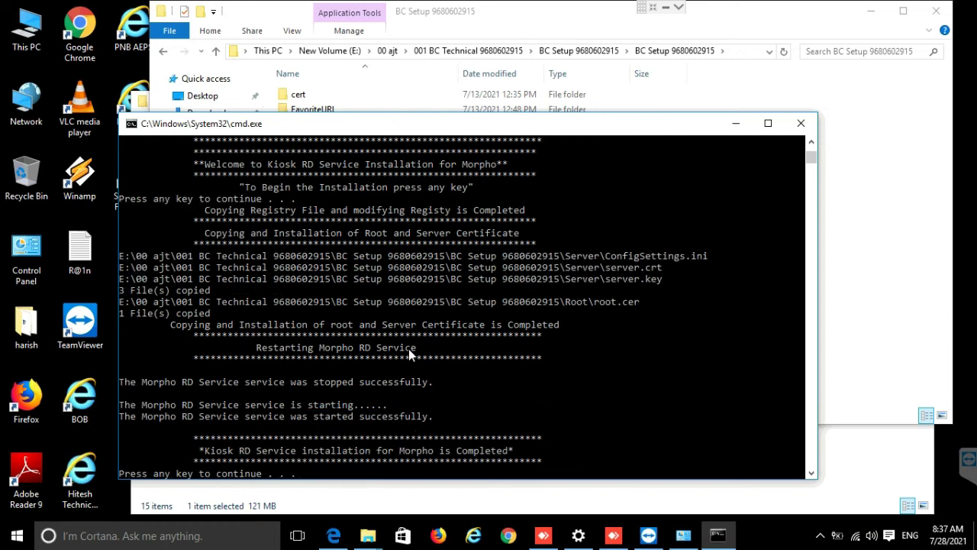
key("Return")
left_click(368, 536)
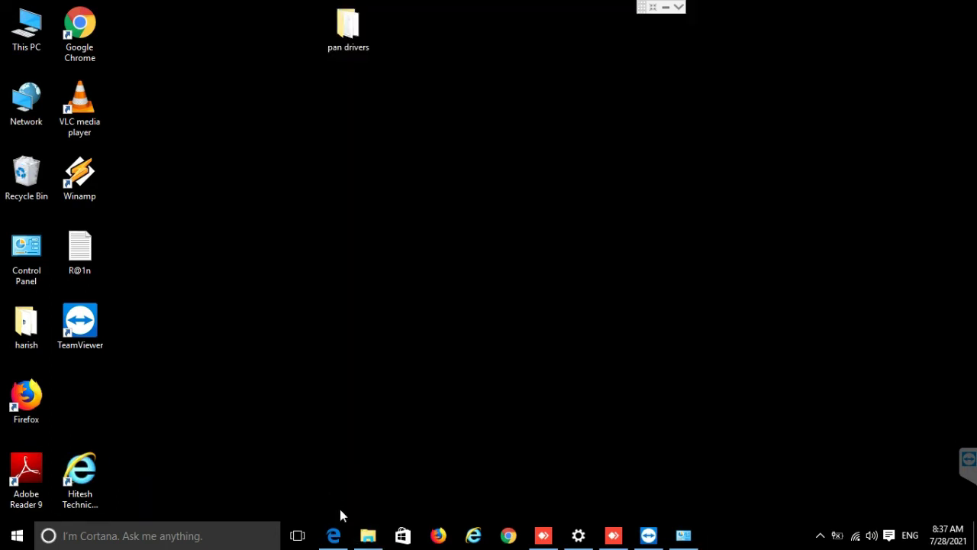
Step: Unpin Microsoft Edge from the taskbar
right_click(334, 537)
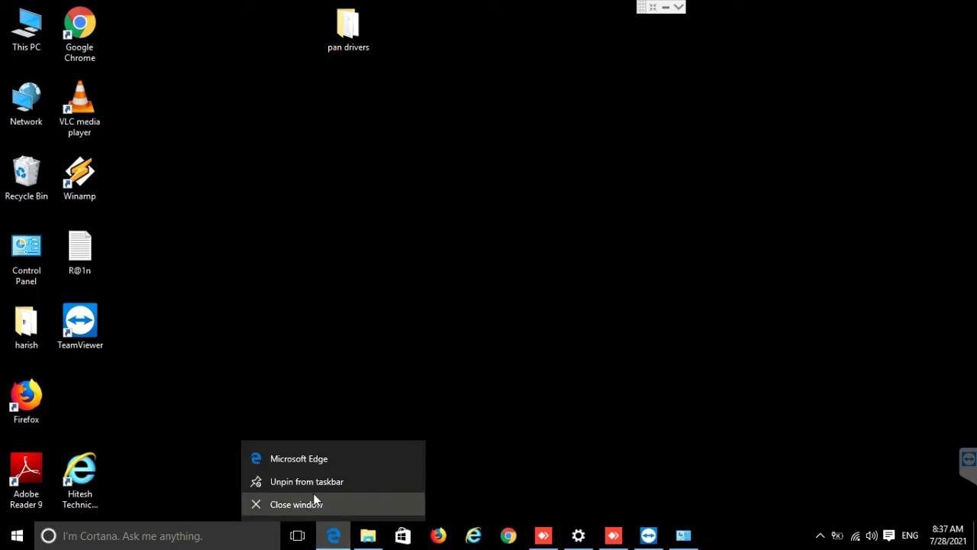
left_click(304, 482)
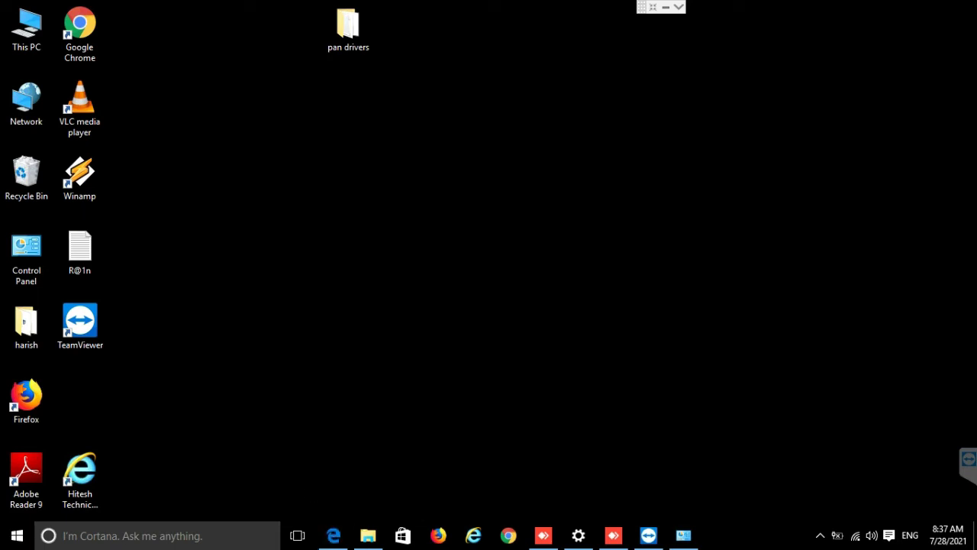
right_click(334, 537)
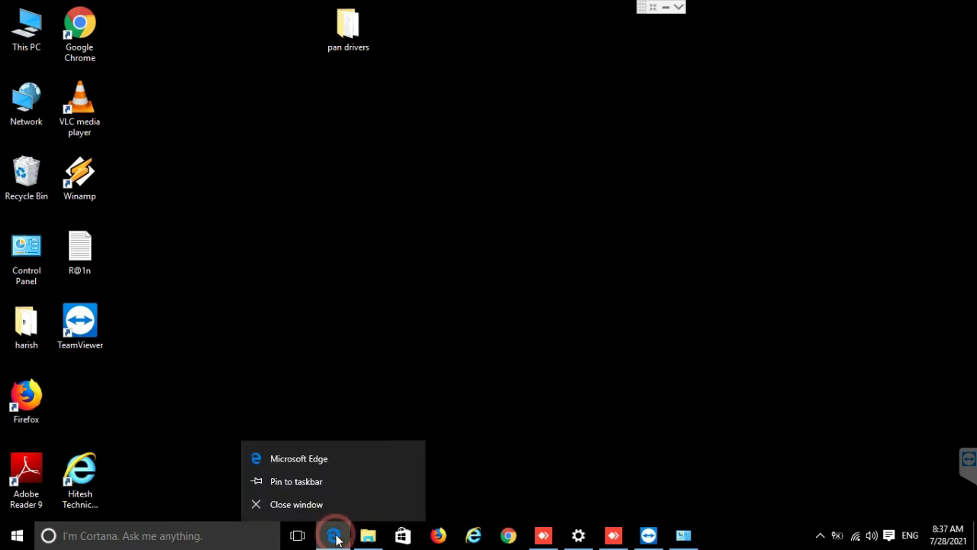
left_click(197, 542)
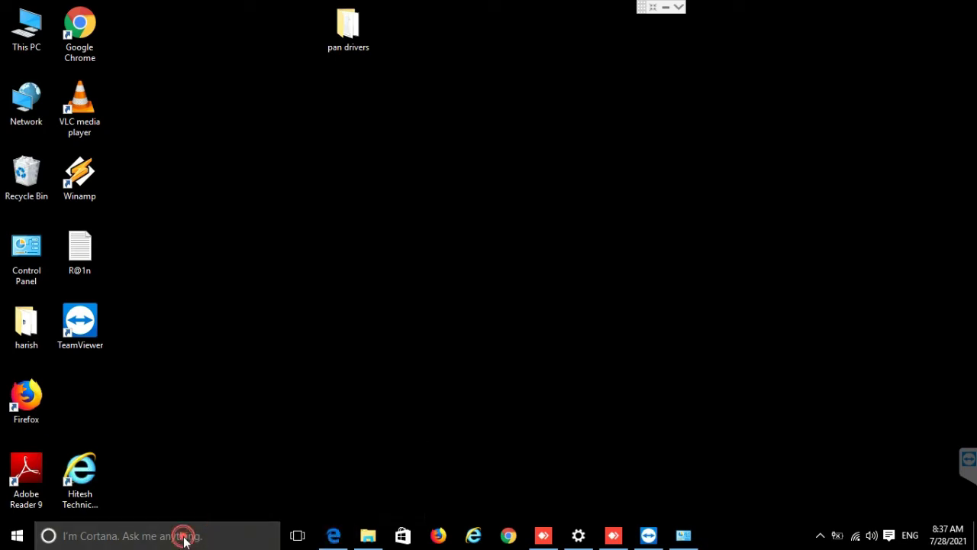
Step: Close the open Microsoft Edge window
left_click(184, 535)
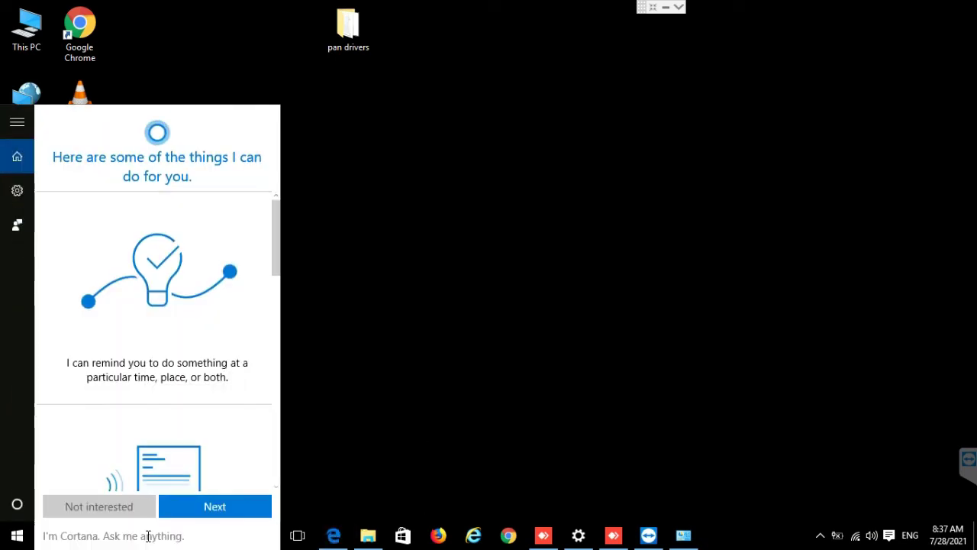
right_click(333, 539)
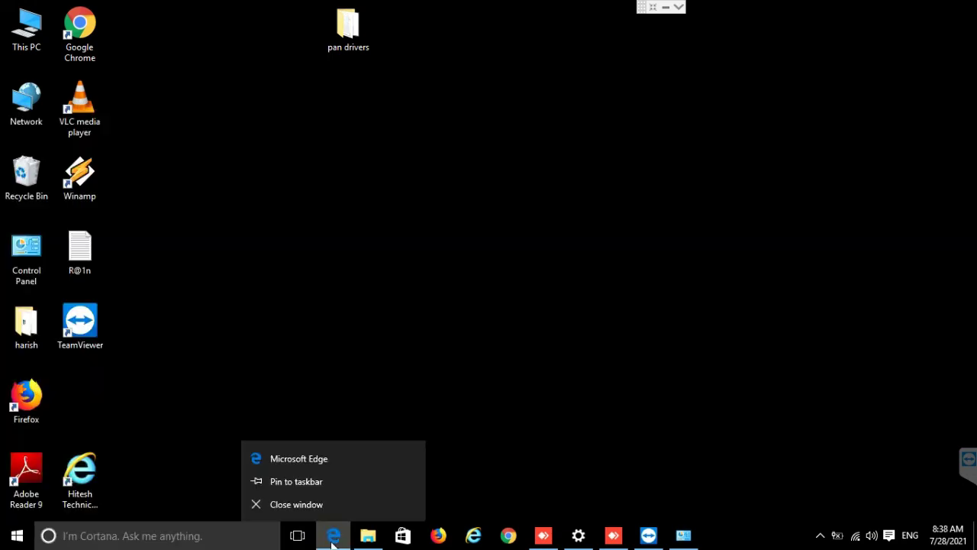
left_click(299, 506)
Step: Search the computer for "inter" and launch Internet Explorer
left_click(178, 536)
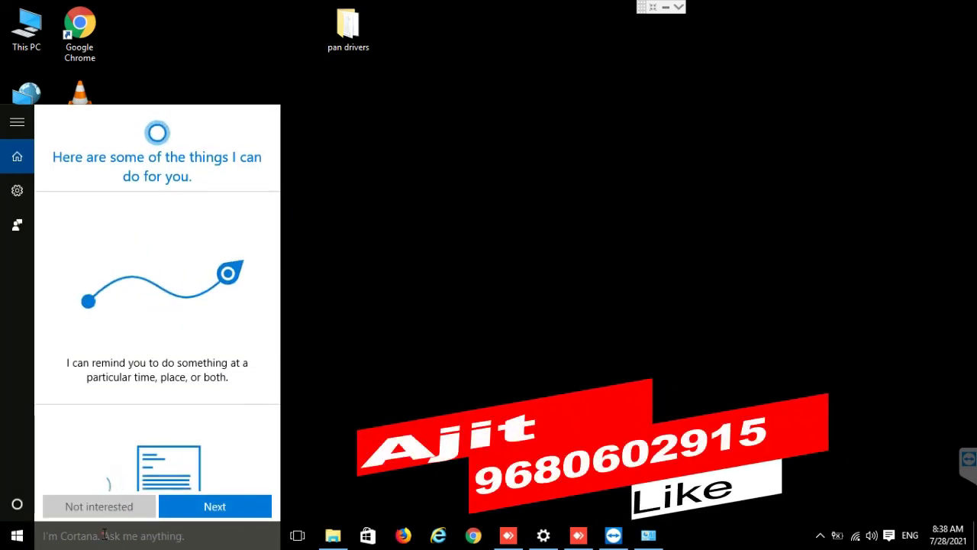
type("i")
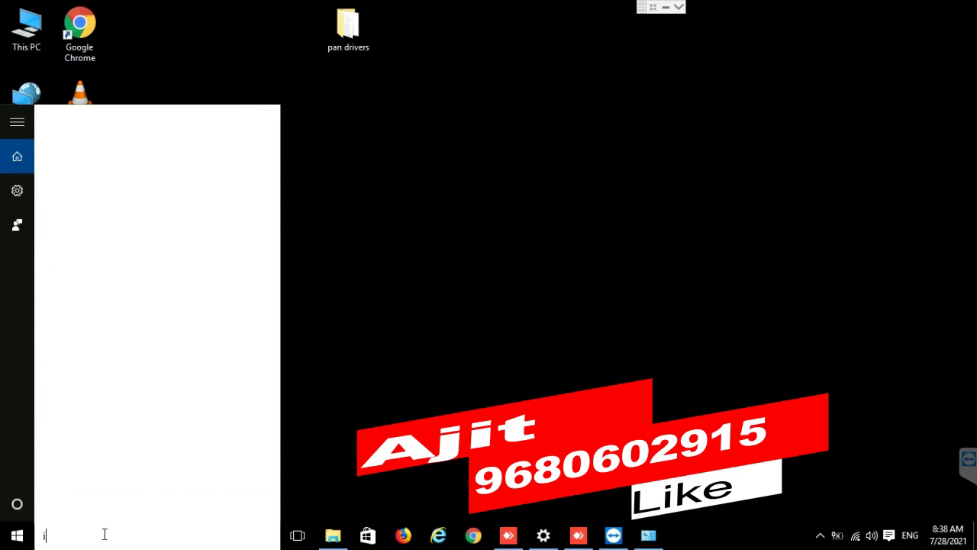
type("nter")
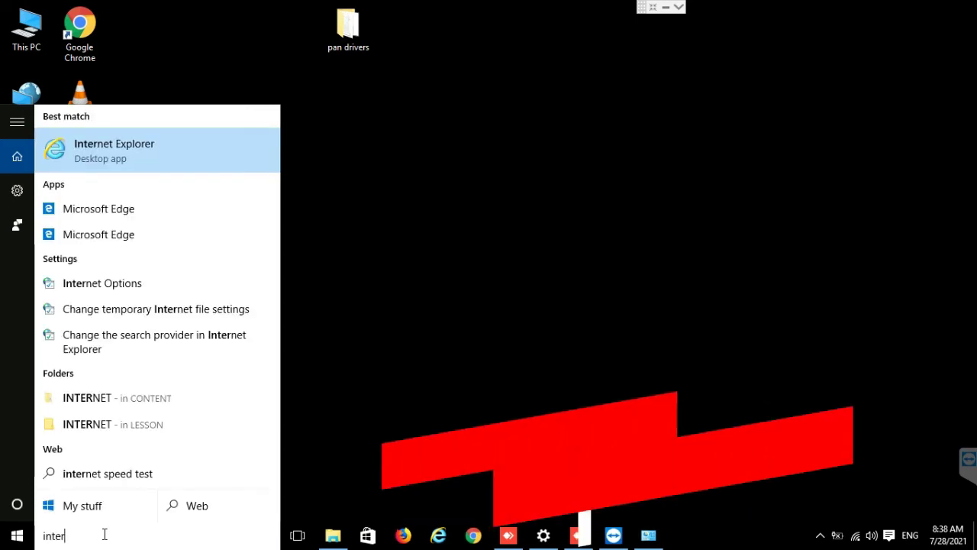
left_click(87, 158)
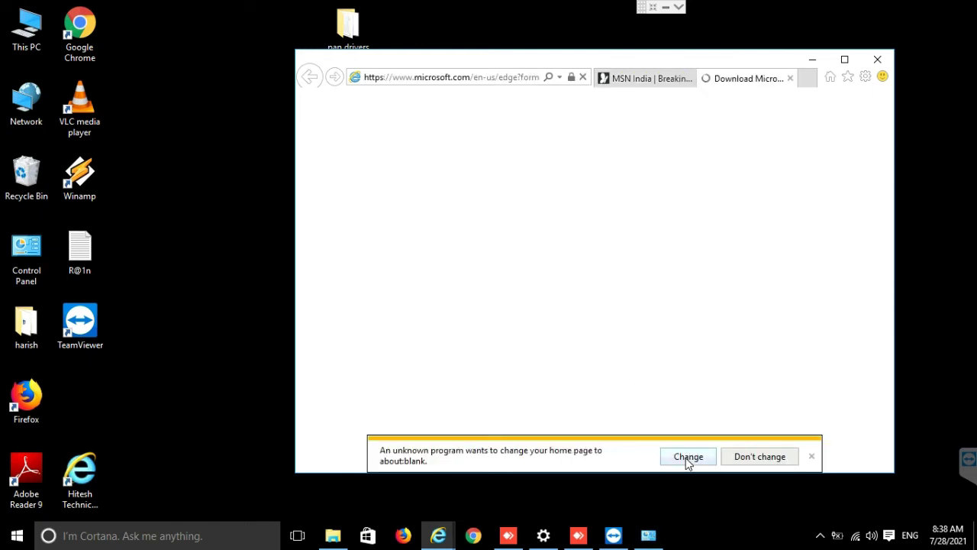
Step: Accept the home page change to about:blank and enable the Java(tm) Plug-In SSV Helper add-on
left_click(688, 460)
left_click(688, 458)
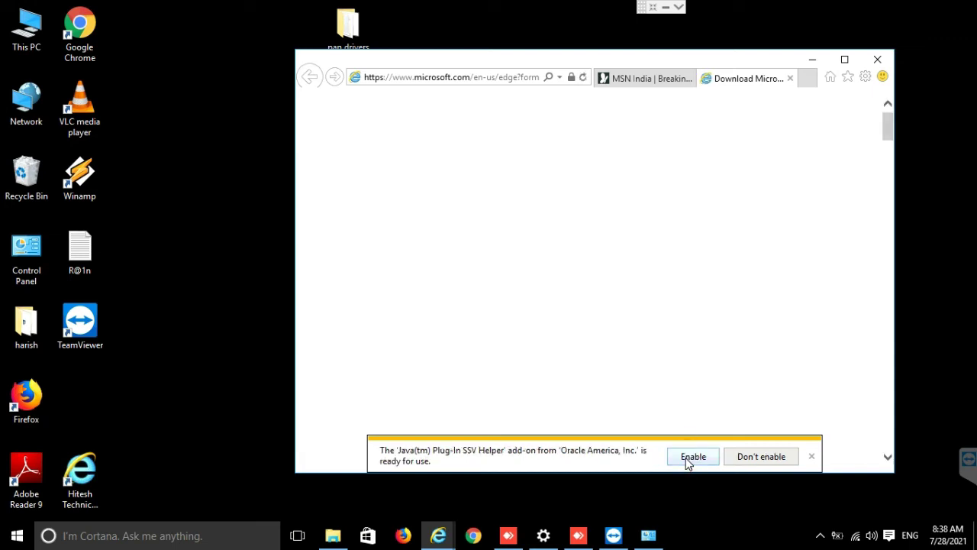
left_click(691, 457)
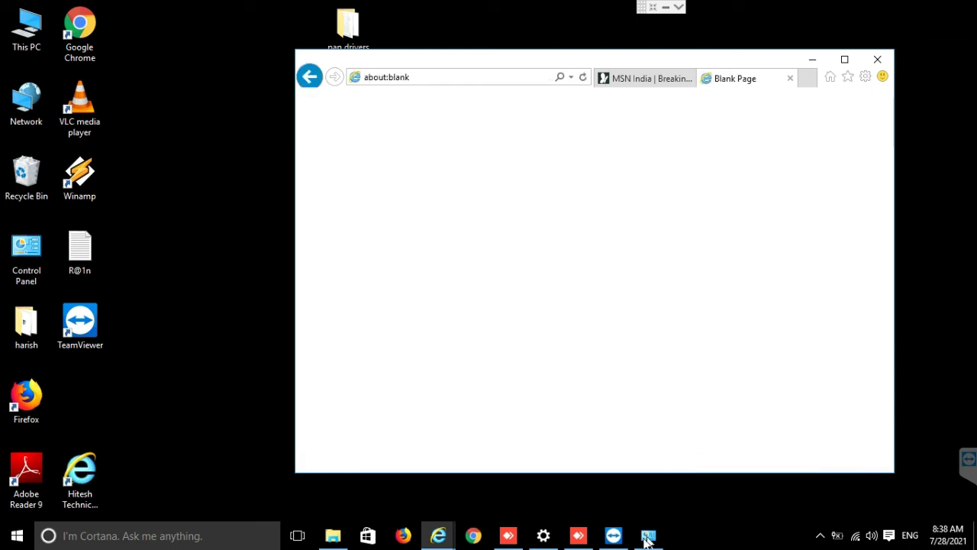
mouse_move(651, 541)
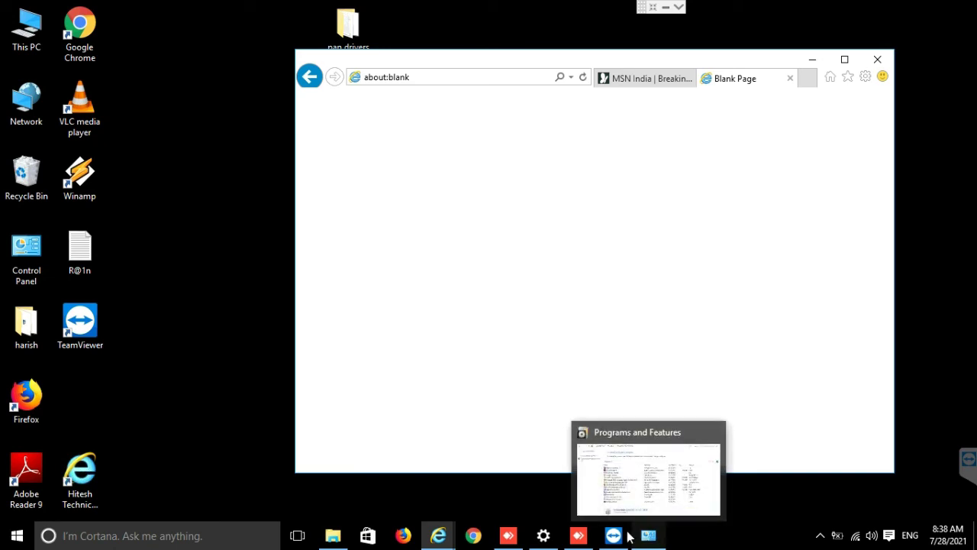
left_click(446, 536)
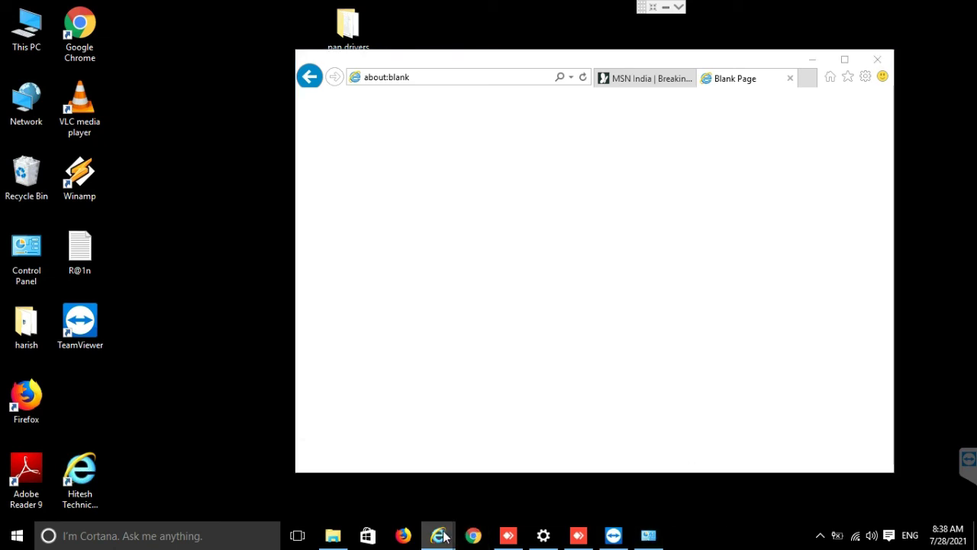
right_click(443, 533)
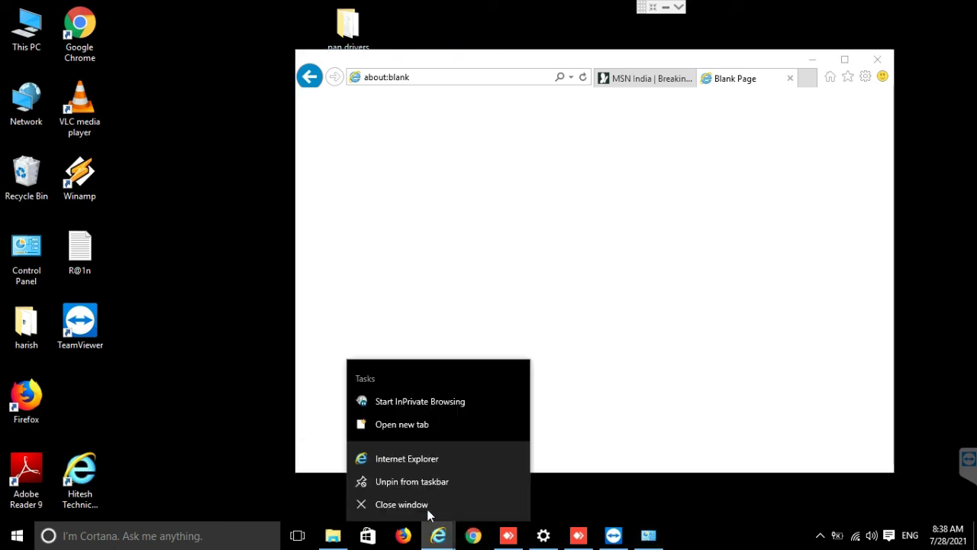
left_click(613, 496)
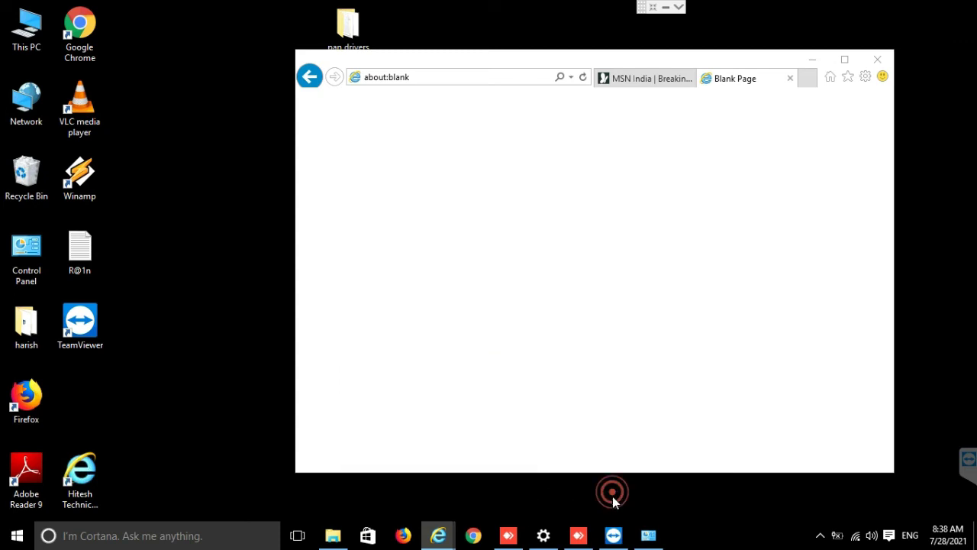
Step: Open Internet Options and set the home page to use the new tab page
left_click(866, 77)
left_click(746, 261)
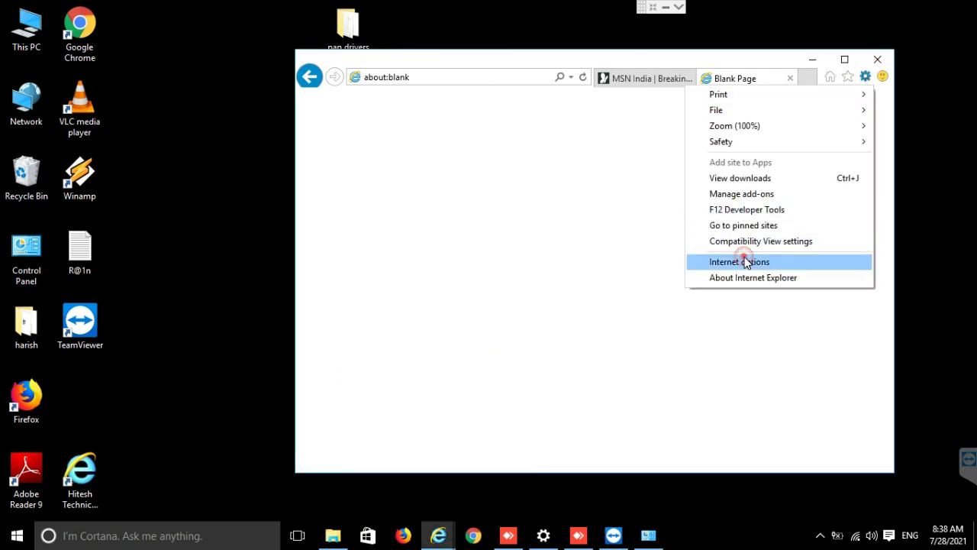
left_click(535, 190)
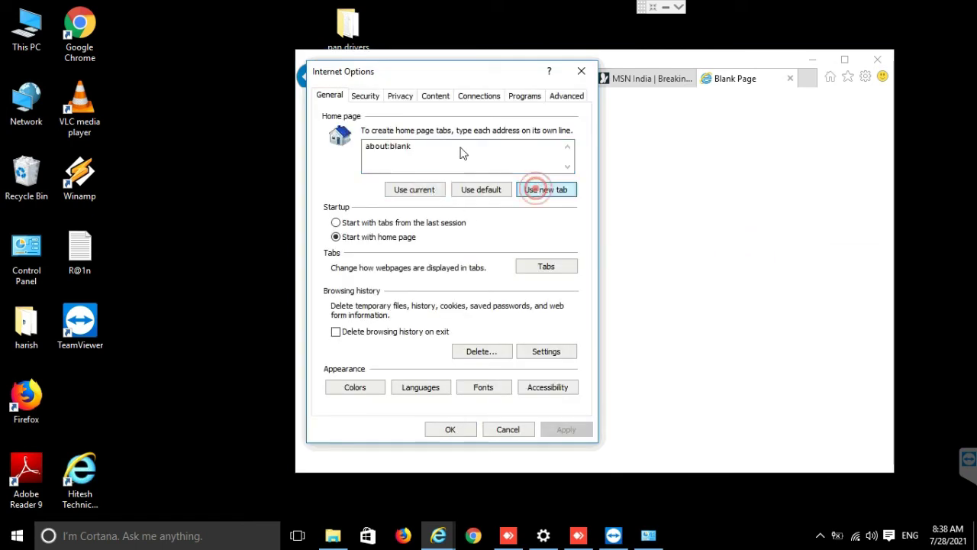
Step: For the Internet zone, enable downloading signed and unsigned ActiveX controls and initializing and scripting ActiveX controls not marked as safe, and confirm the change
left_click(370, 97)
left_click(475, 356)
scroll(458, 249, "down", 10)
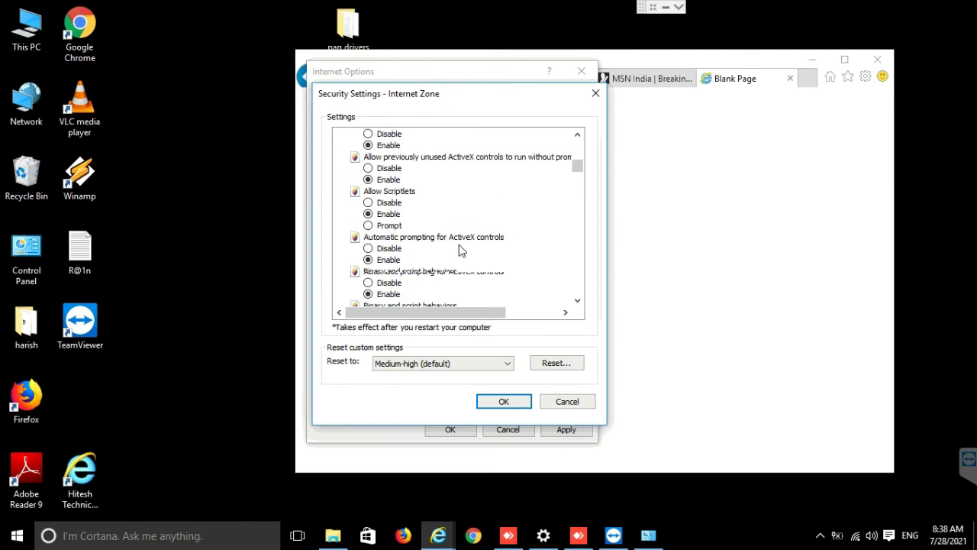
scroll(459, 249, "down", 3)
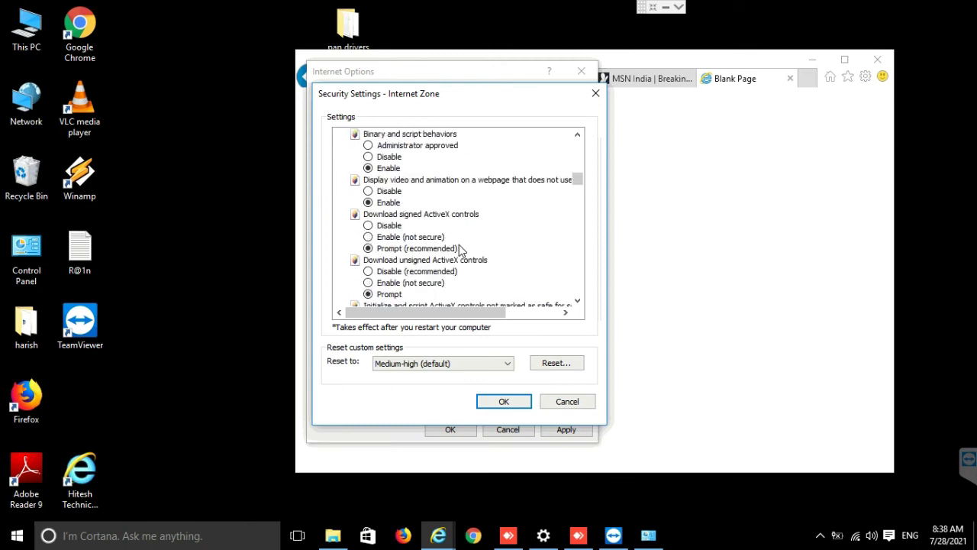
left_click(405, 239)
left_click(413, 283)
scroll(489, 280, "down", 2)
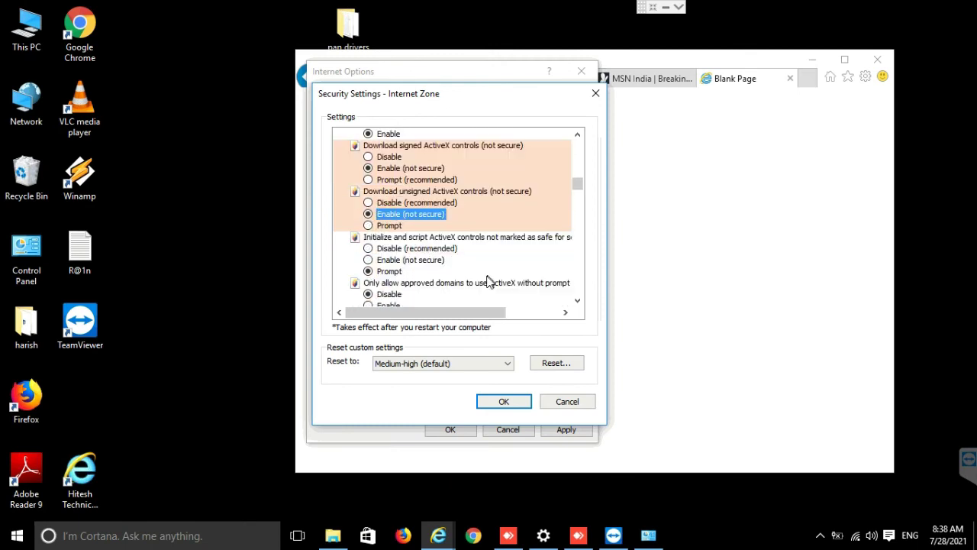
left_click(411, 260)
left_click(504, 401)
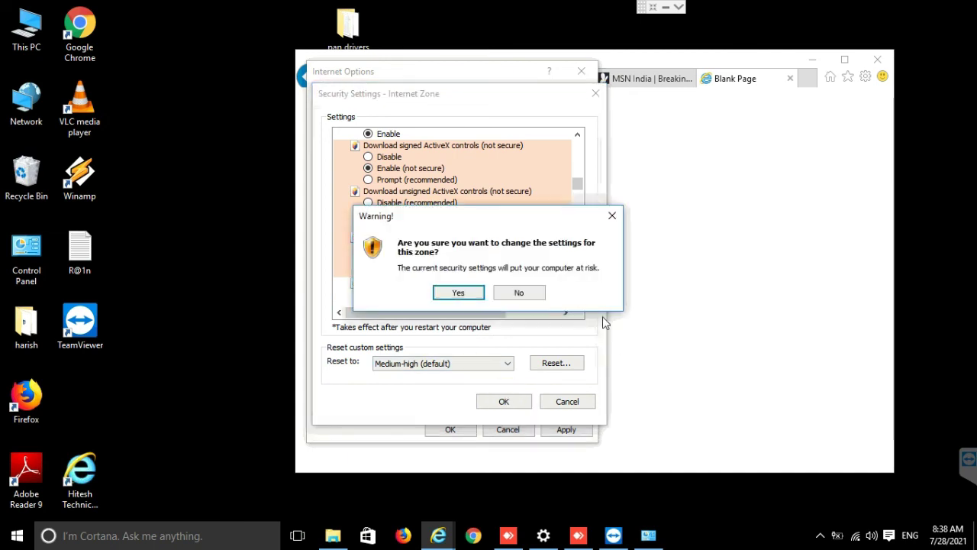
left_click(468, 292)
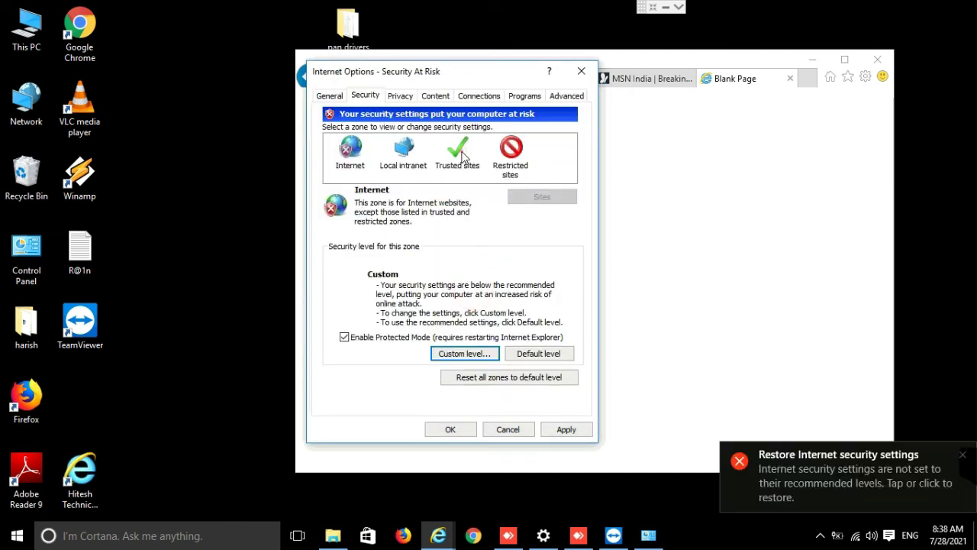
Step: Enable running antimalware software on ActiveX controls for the Trusted sites zone, and apply the Internet Options changes
left_click(459, 156)
left_click(465, 354)
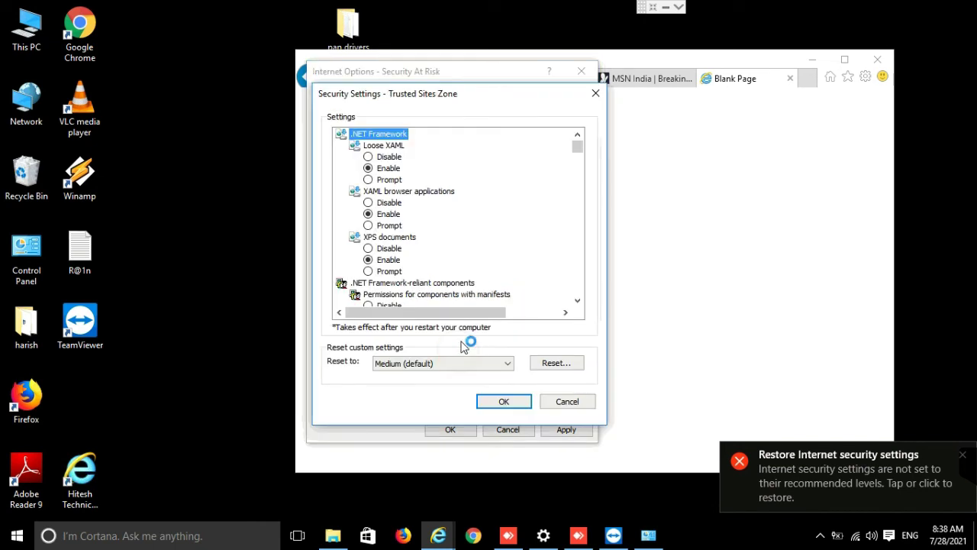
scroll(449, 256, "down", 15)
scroll(449, 256, "down", 5)
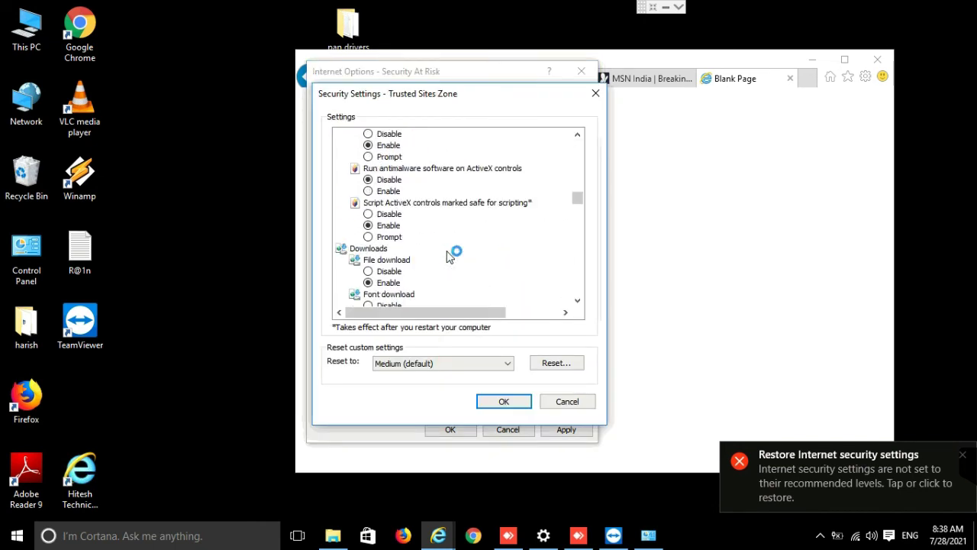
left_click(386, 191)
left_click(517, 403)
left_click(460, 281)
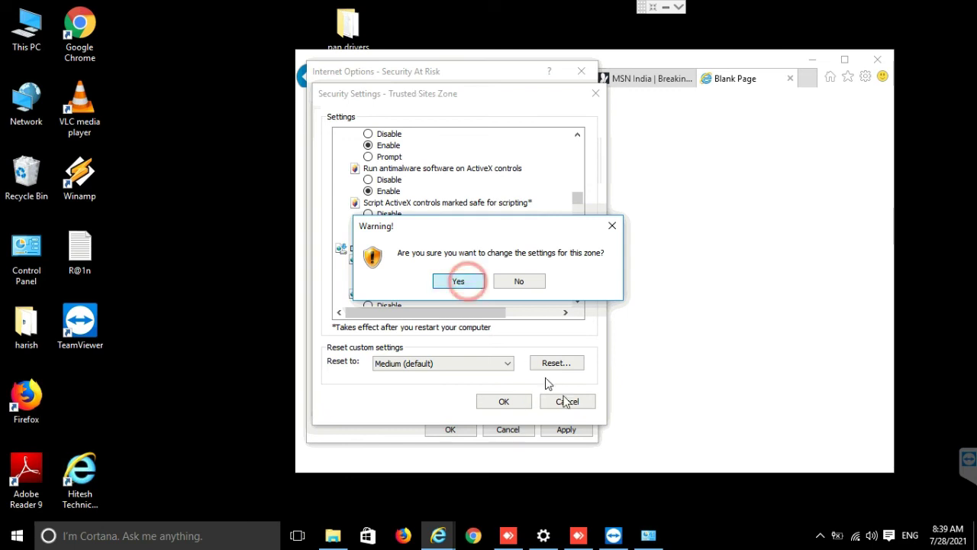
left_click(577, 430)
left_click(451, 431)
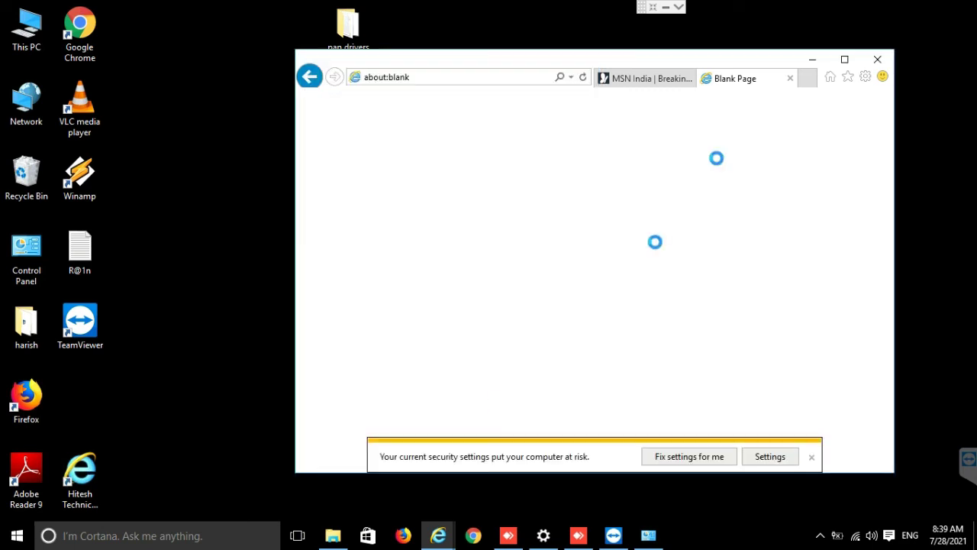
Step: Show the Favorites bar and delete its "Try AOL for Broadband" link
left_click(714, 61)
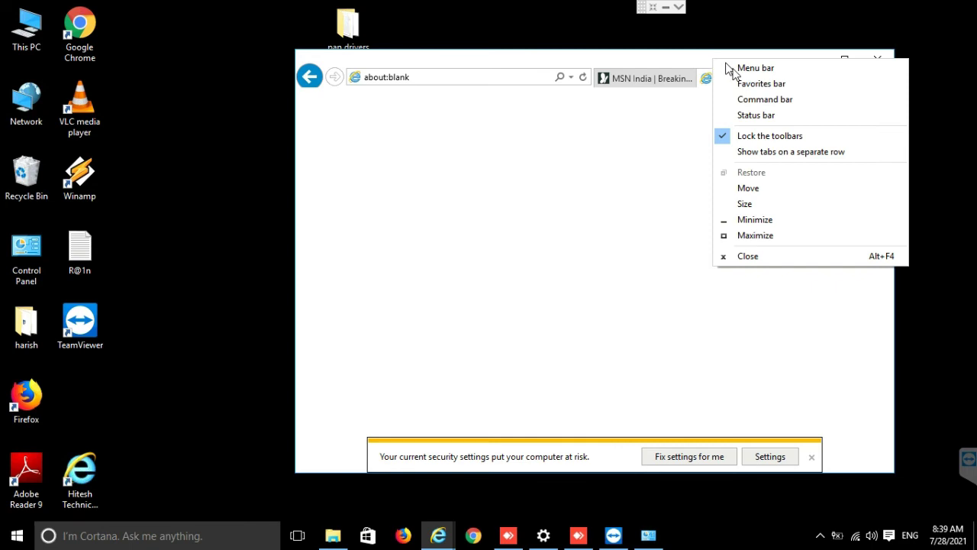
left_click(727, 81)
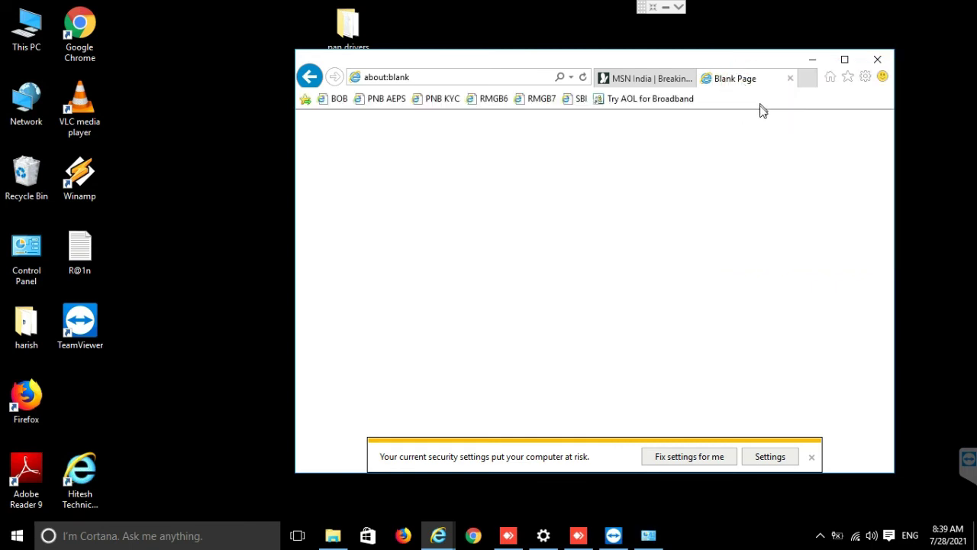
right_click(671, 103)
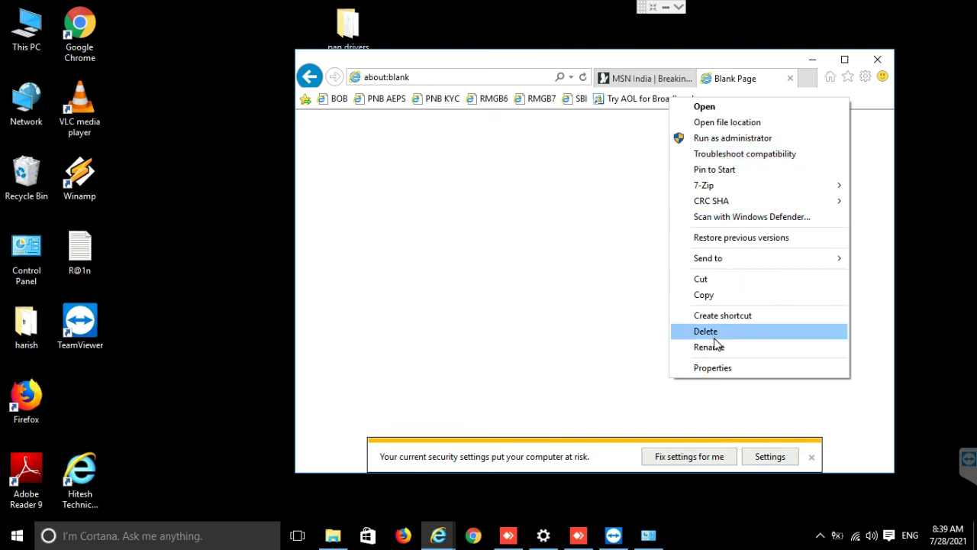
left_click(717, 339)
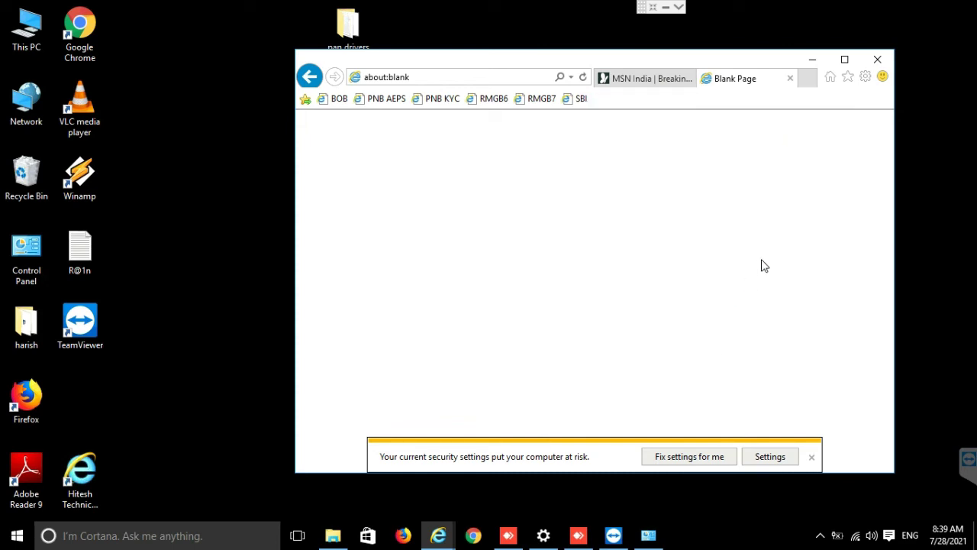
Step: Exit Internet Explorer, closing all tabs
left_click(878, 61)
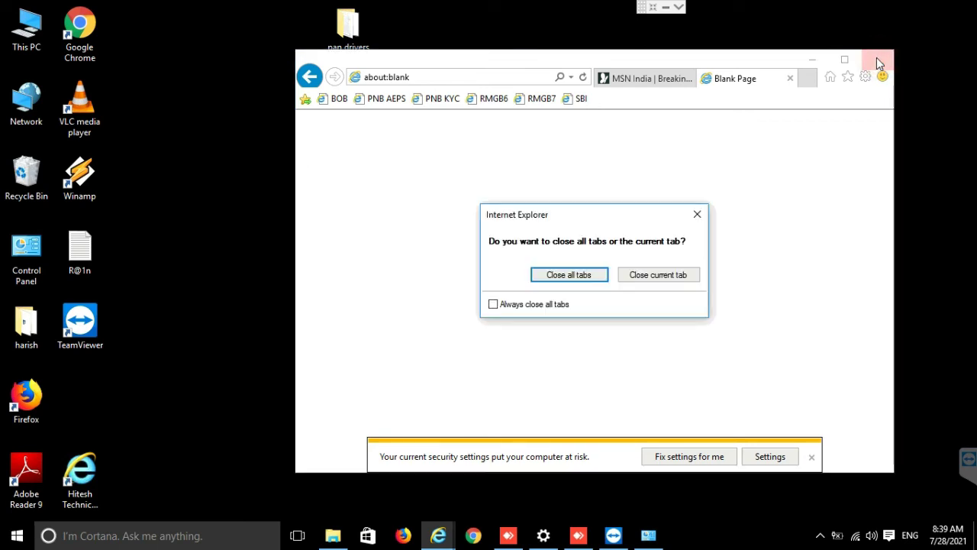
left_click(583, 279)
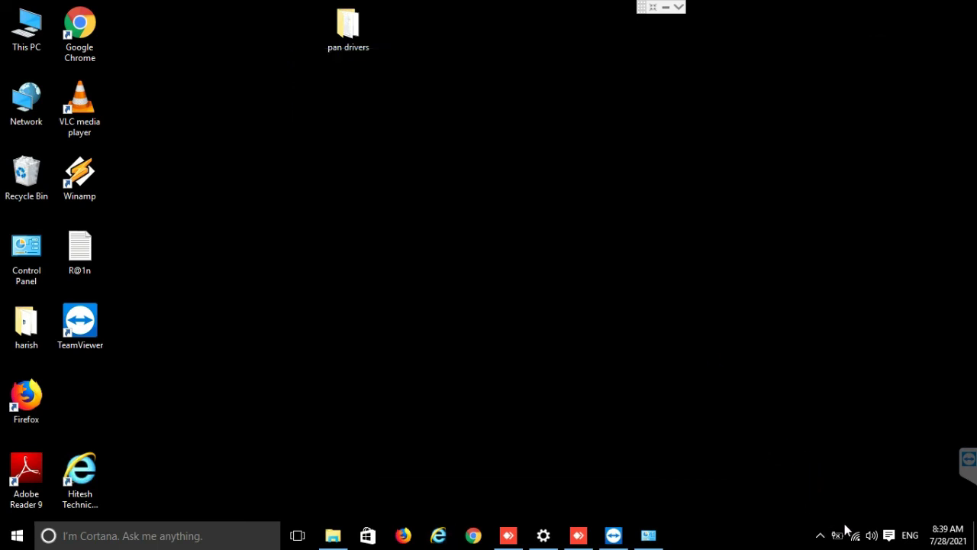
Step: Check the system's date and time settings and close the Settings window
left_click(942, 539)
right_click(943, 539)
left_click(852, 243)
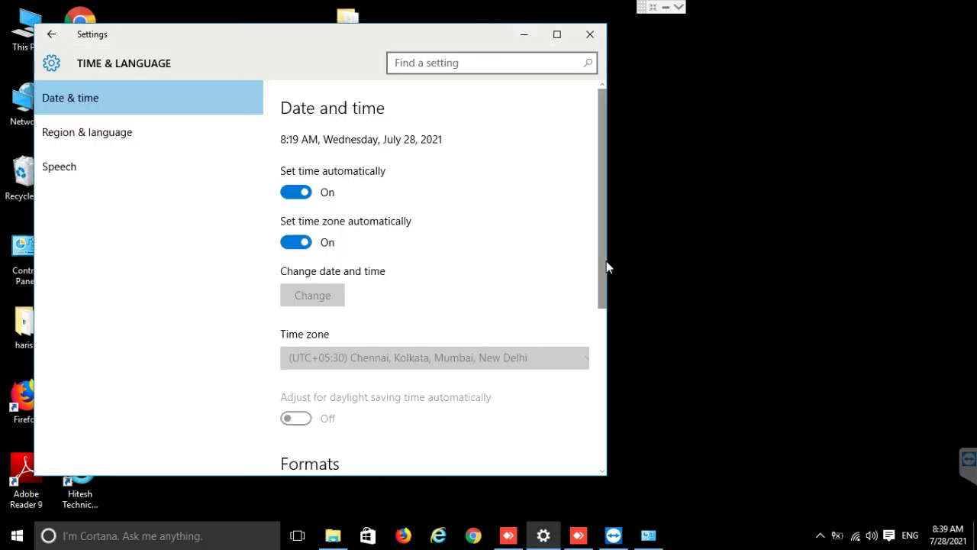
left_click(591, 36)
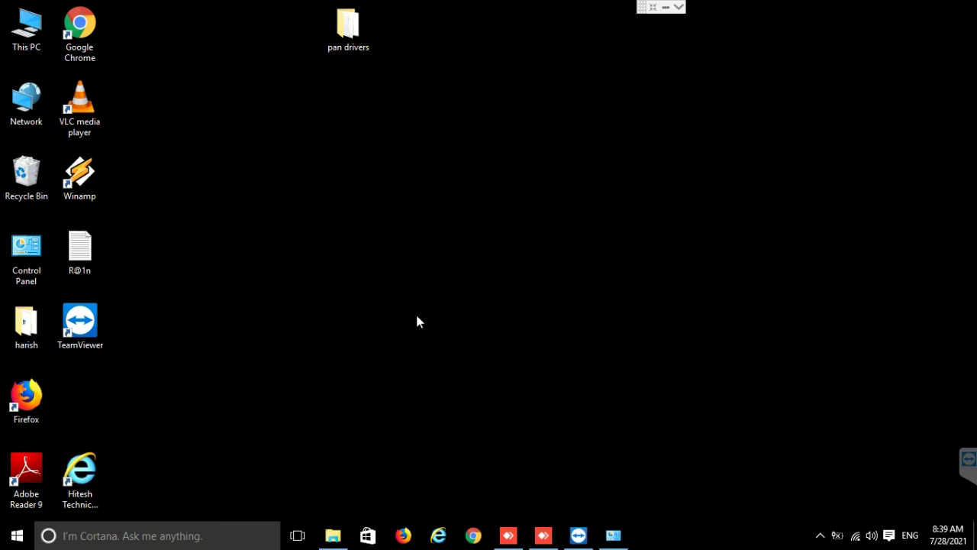
Step: Empty the Recycle Bin and confirm the permanent deletion
right_click(34, 168)
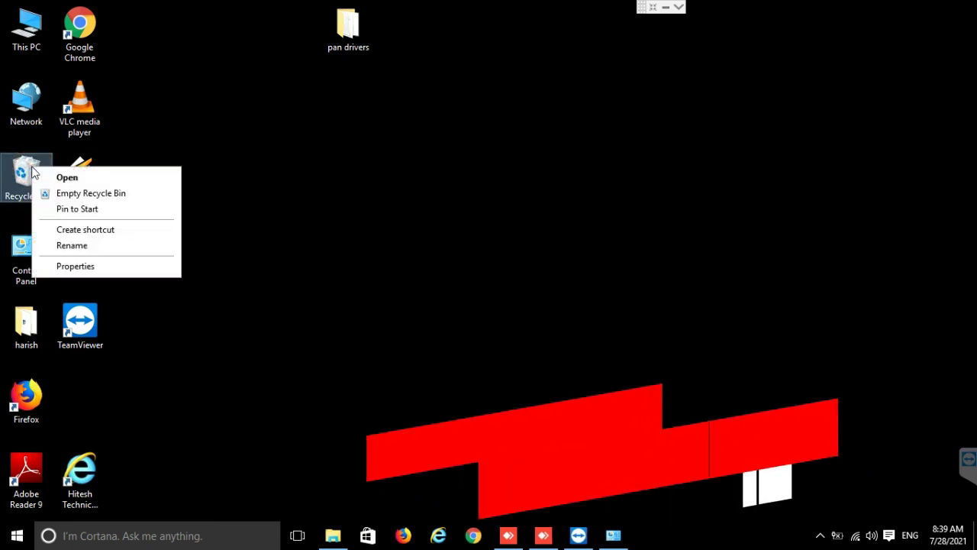
left_click(83, 193)
left_click(528, 280)
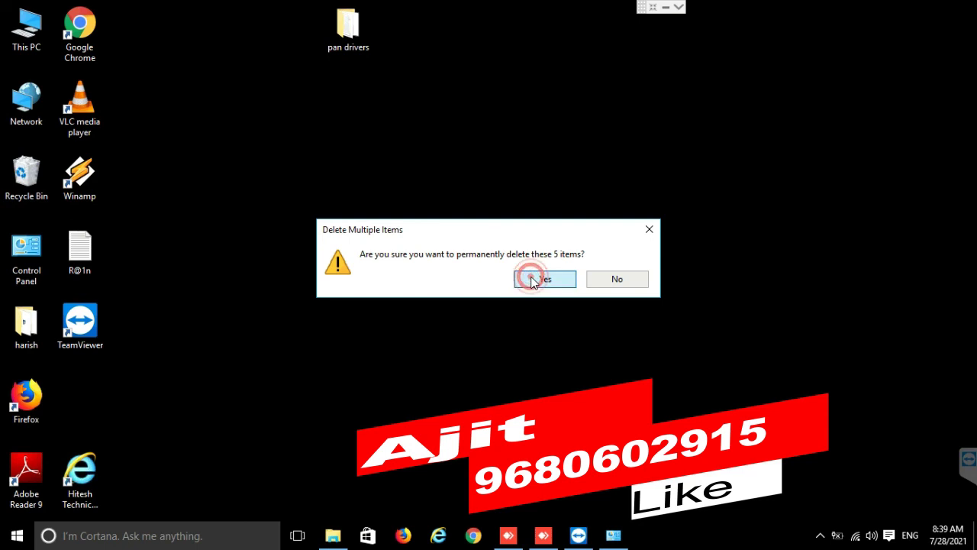
Step: Restart the computer
left_click(19, 537)
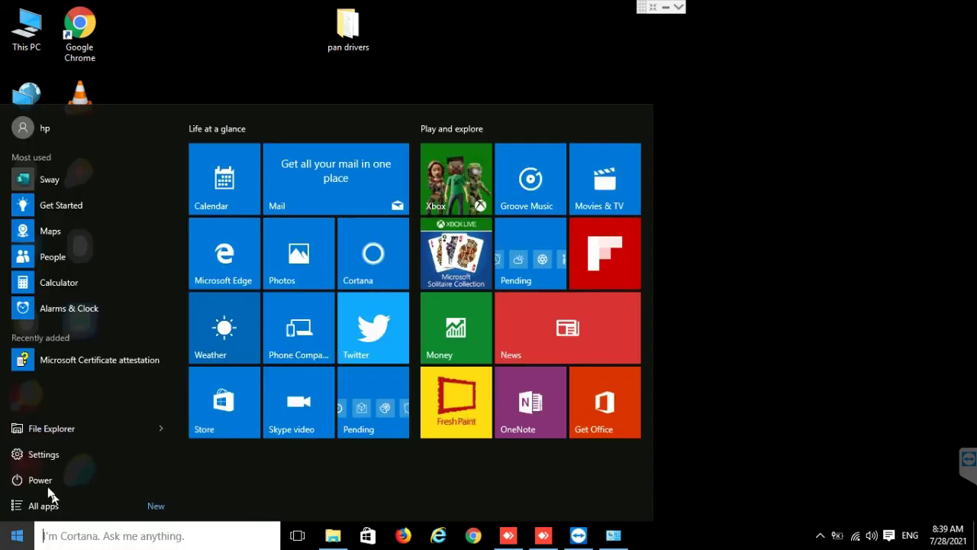
left_click(38, 481)
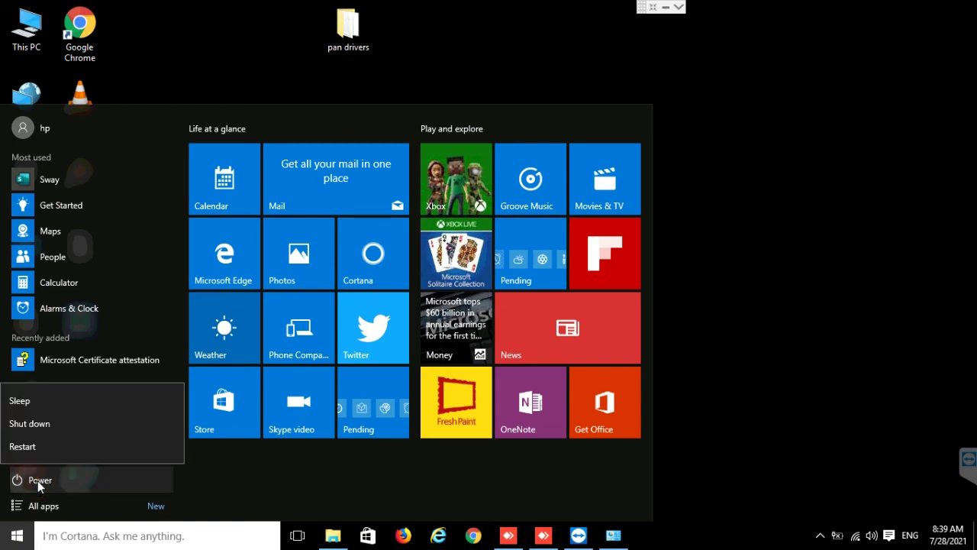
left_click(60, 445)
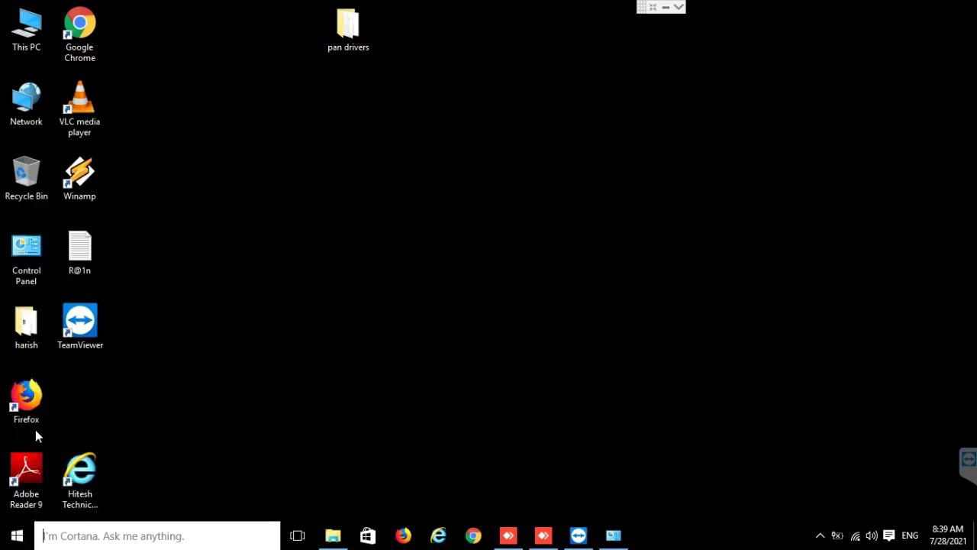
left_click(17, 535)
left_click(33, 477)
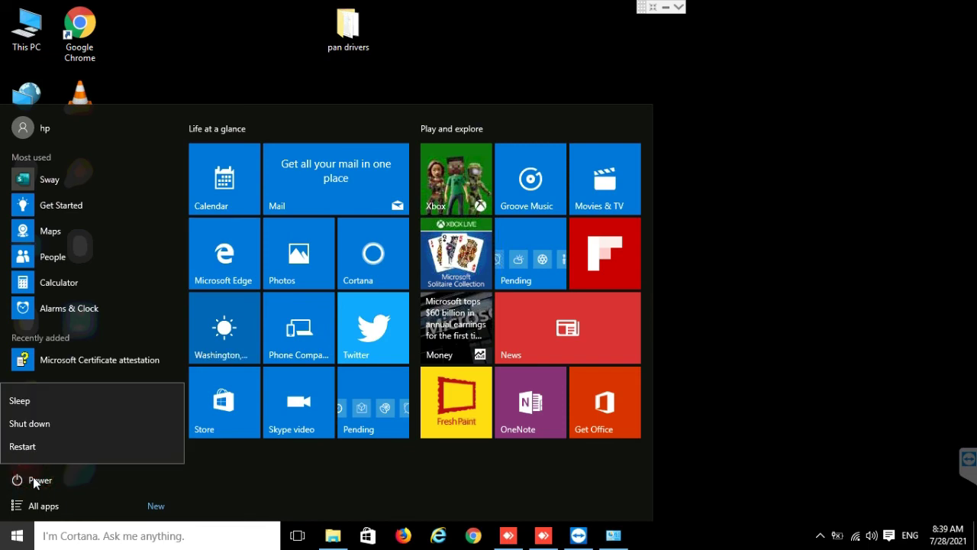
left_click(30, 446)
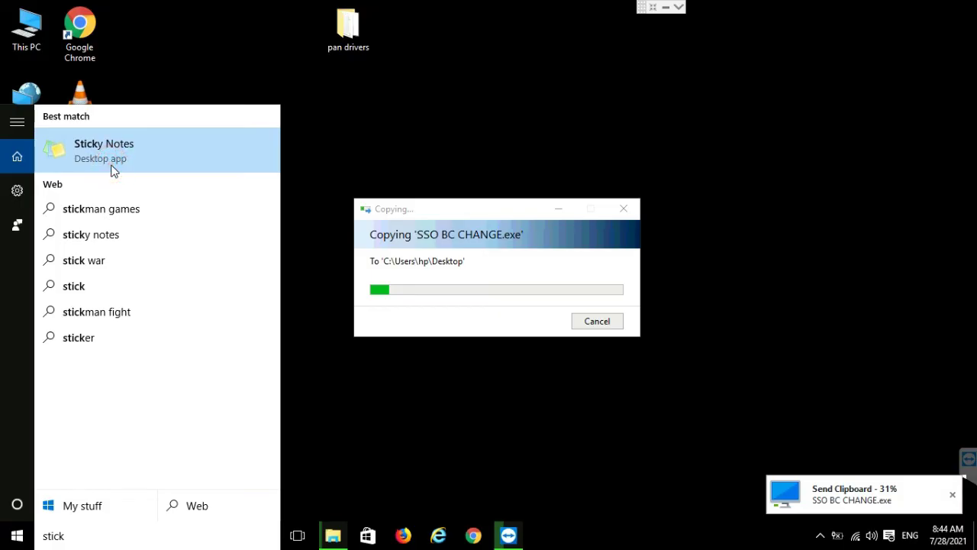
Step: Open Sticky Notes from the search results and write "morpho laga do" on the desktop note
left_click(113, 168)
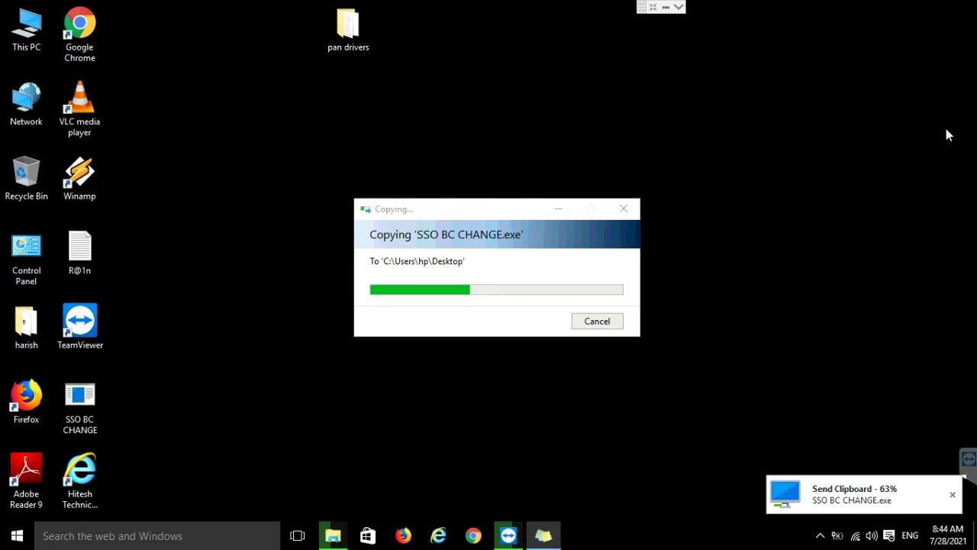
left_click(547, 542)
left_click(545, 541)
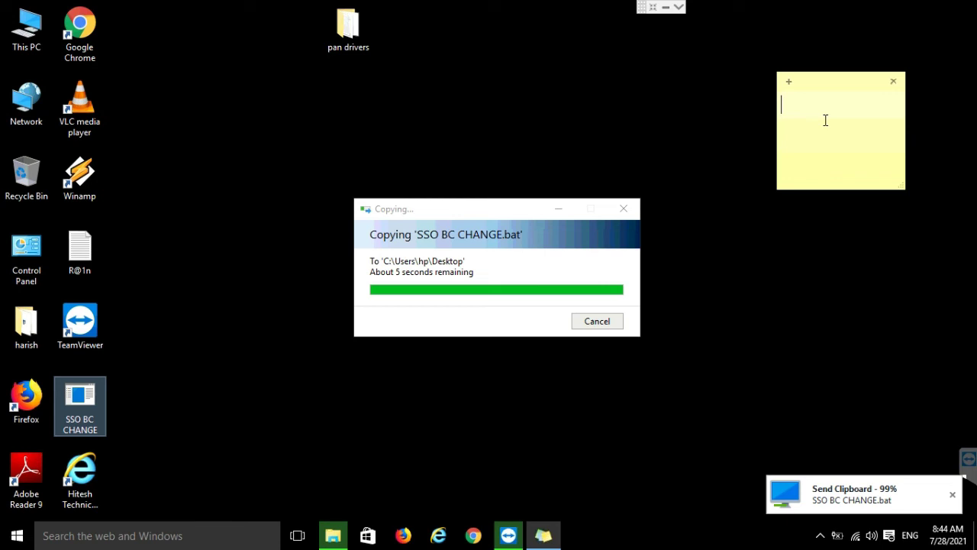
type("morpho ")
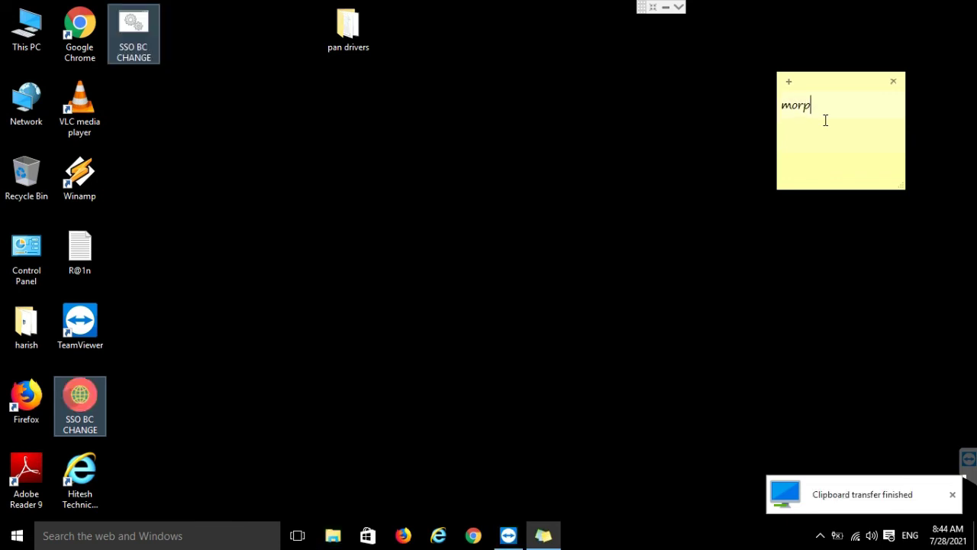
type("laga")
type(" do")
key("Return")
key("Return")
left_click(472, 191)
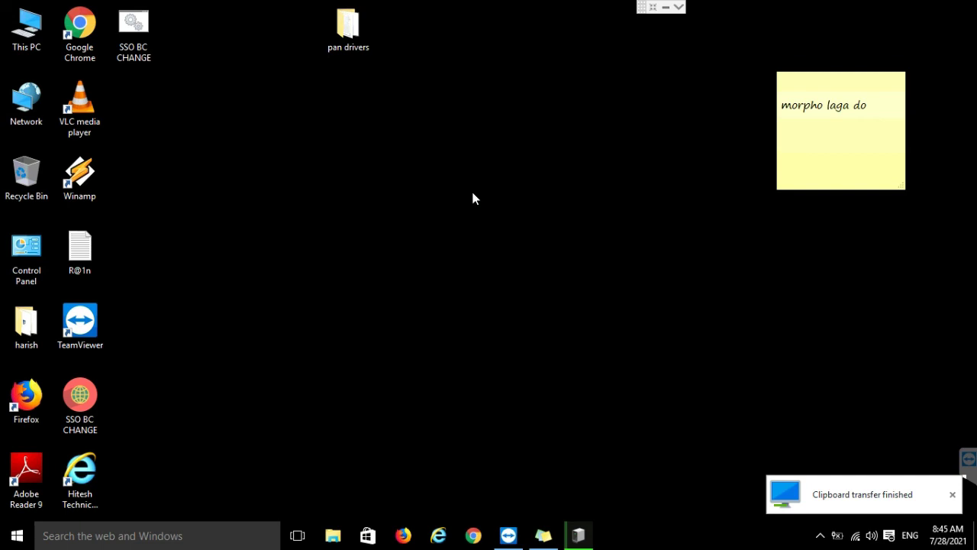
Step: Check the installation progress of the connected Morpho device in the Device Setup window
left_click(581, 535)
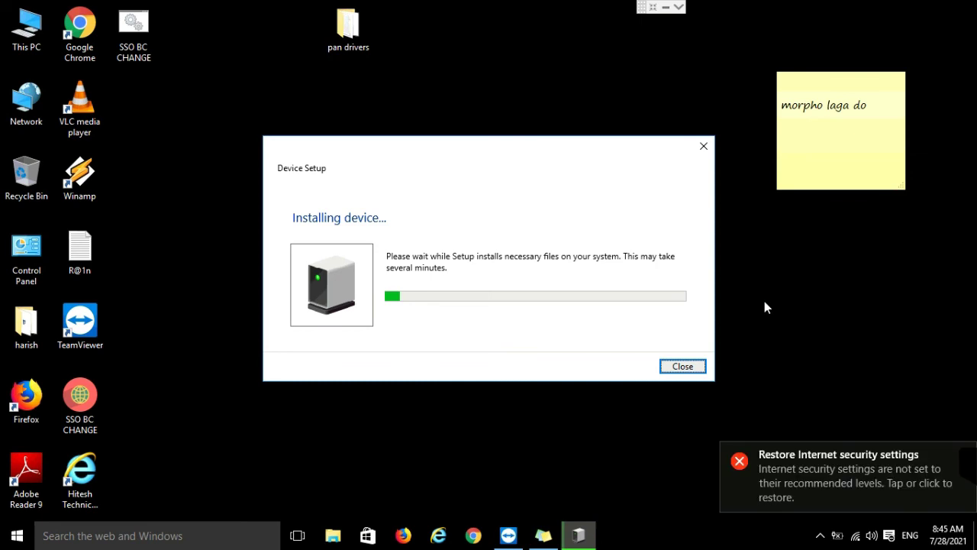
left_click(631, 504)
left_click(576, 205)
left_click(784, 271)
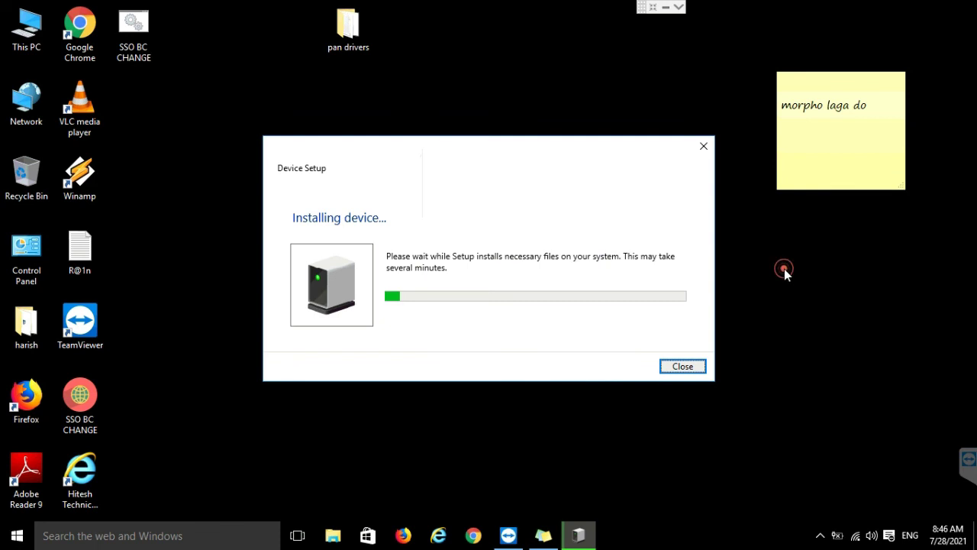
right_click(833, 300)
left_click(840, 324)
left_click(589, 333)
left_click(554, 317)
Step: Run the SSO BC CHANGE tool from the desktop to install and start the Morpho RD Service, and check Device Setup again
double_click(97, 403)
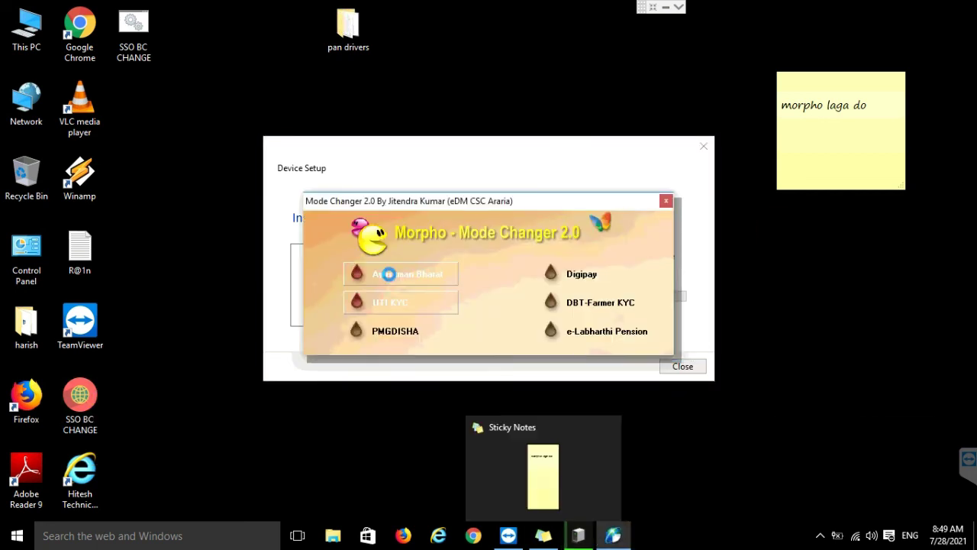
left_click(483, 321)
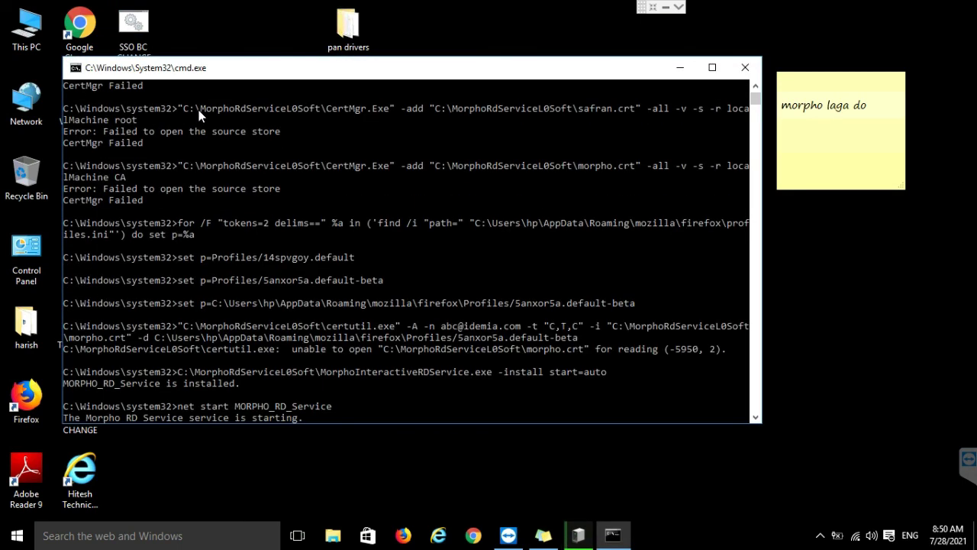
left_click(572, 316)
left_click(578, 535)
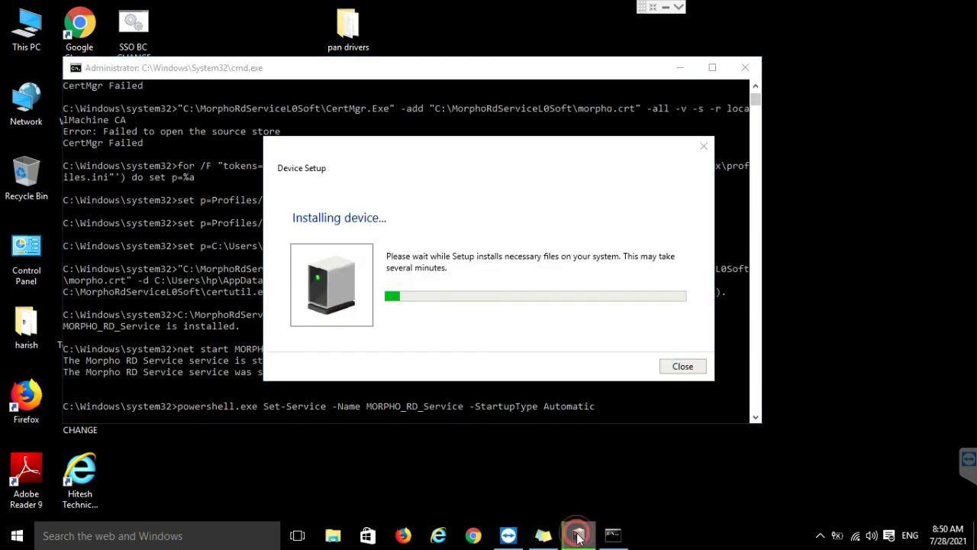
Step: Switch to Internet Explorer, open the RMGB7 favorite and postpone the Java update
left_click(438, 535)
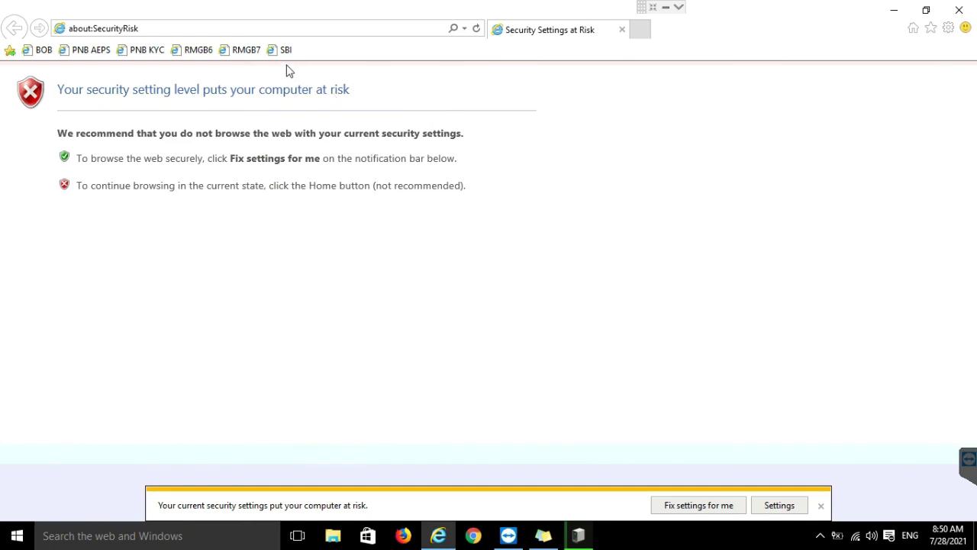
left_click(247, 50)
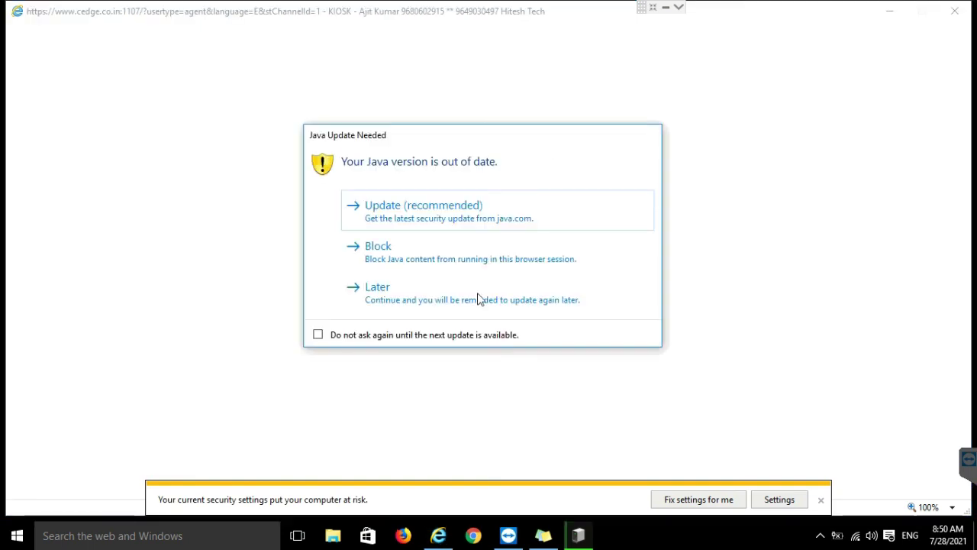
left_click(405, 297)
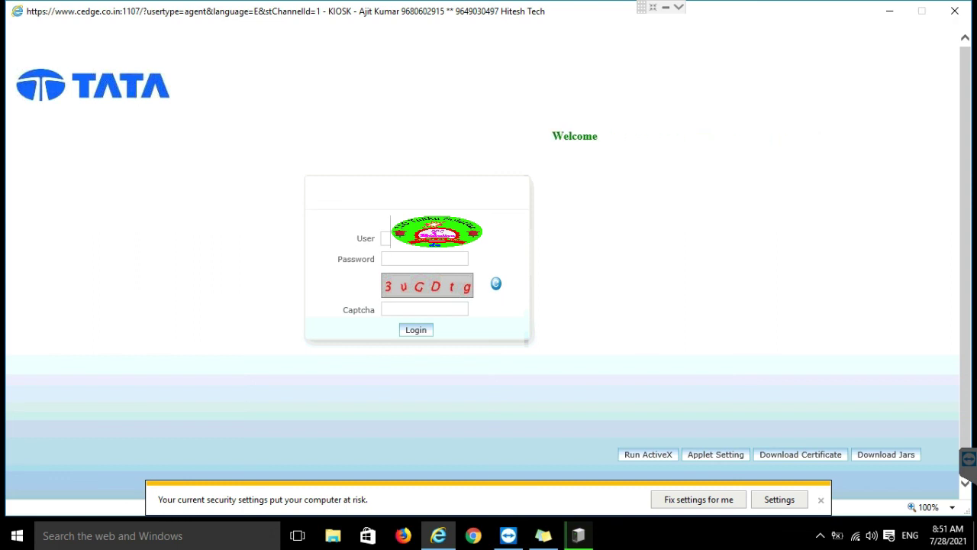
Step: Log in to the kiosk portal with the user ID, the account password and the displayed captcha
type("ch")
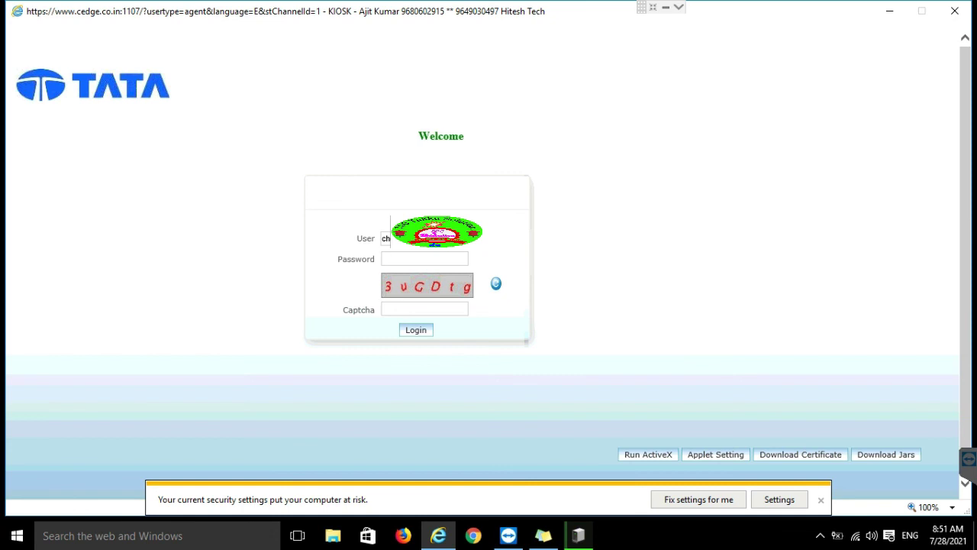
key("BackSpace")
key("BackSpace")
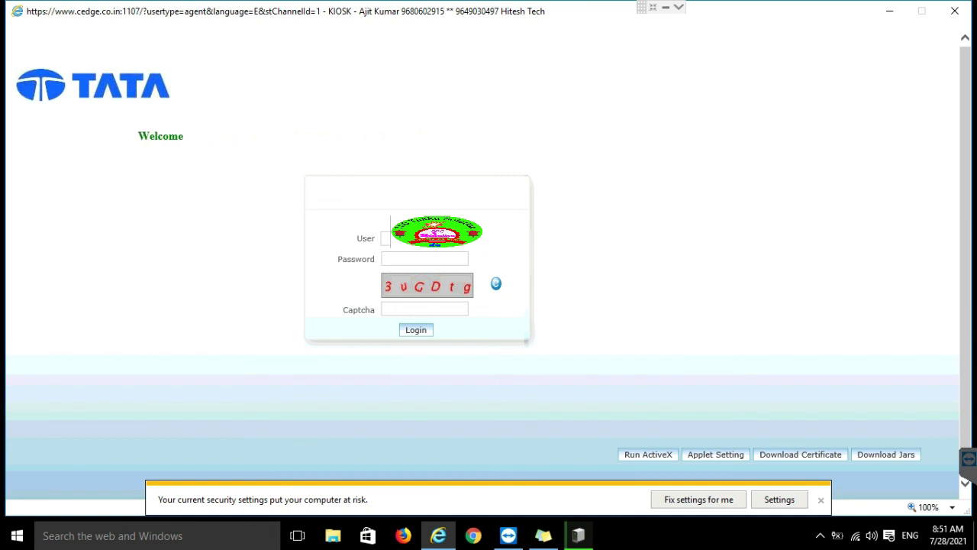
type("10")
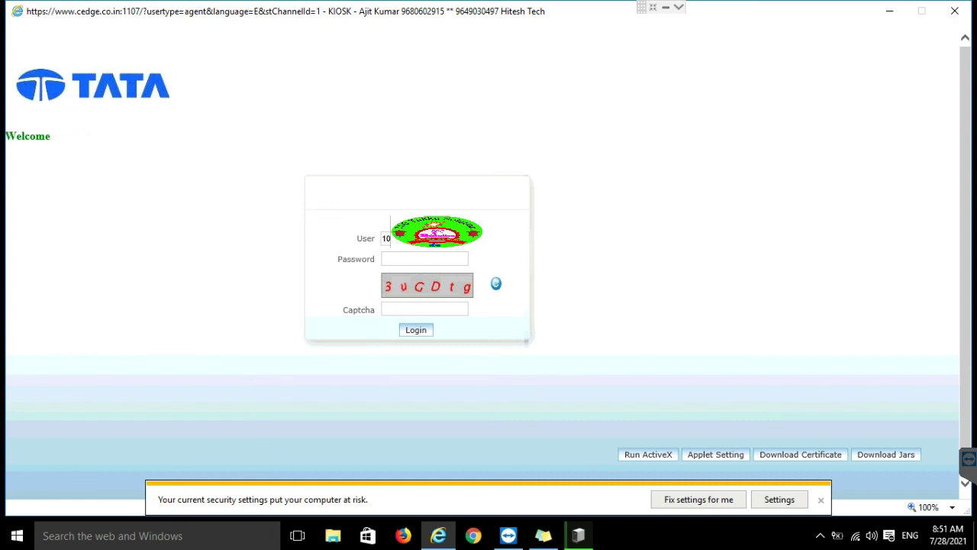
type("********")
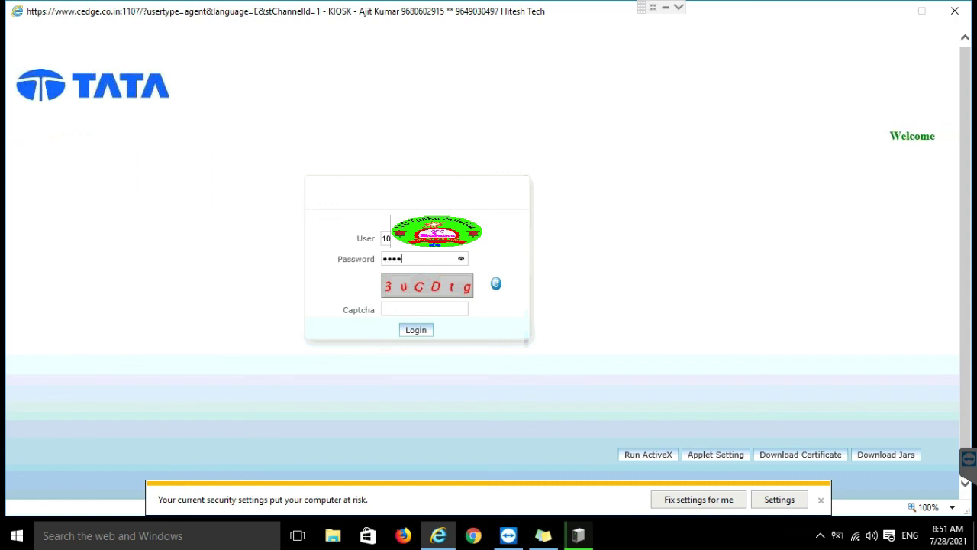
key("Tab")
type("3uG")
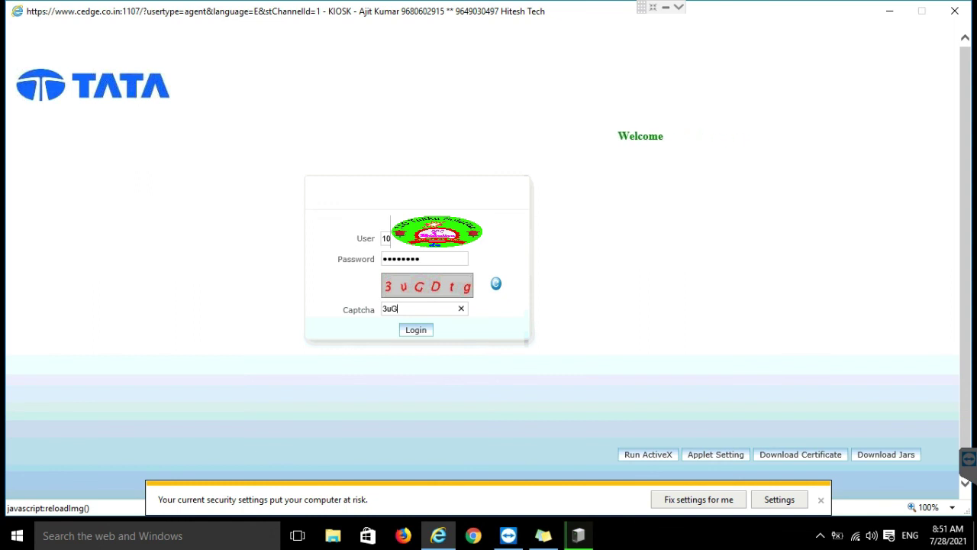
type("Dtg")
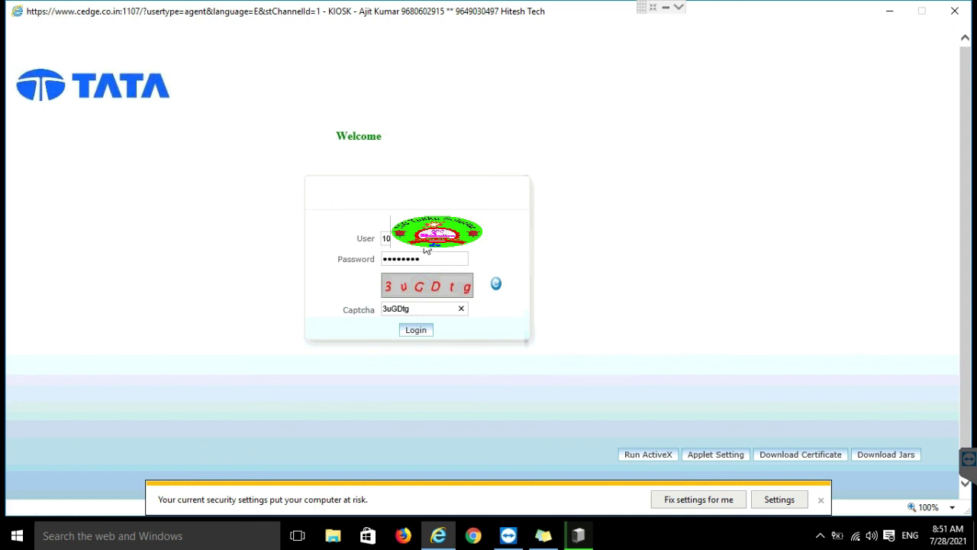
key("Return")
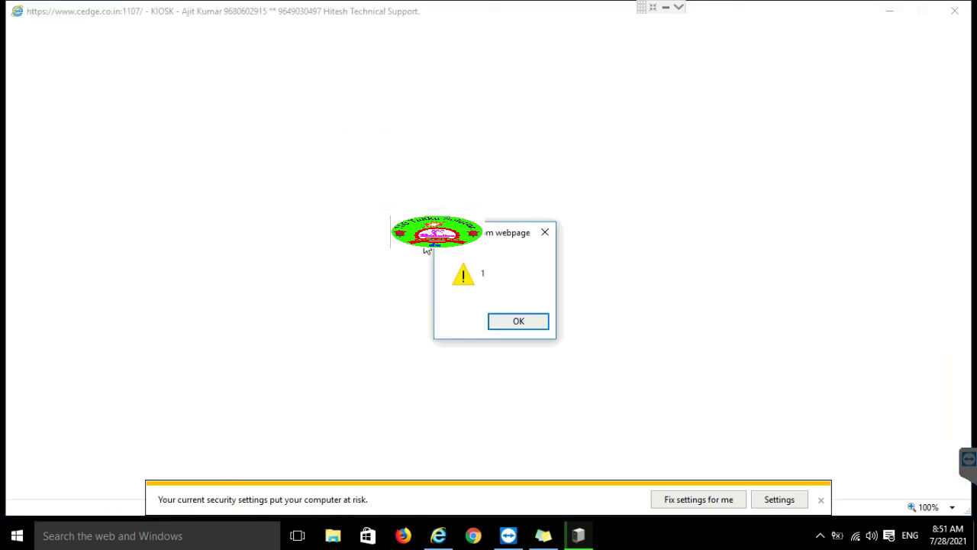
Step: Acknowledge the webpage messages, accept the certificate security alert and verify the agent's left-hand forefinger print
key("Return")
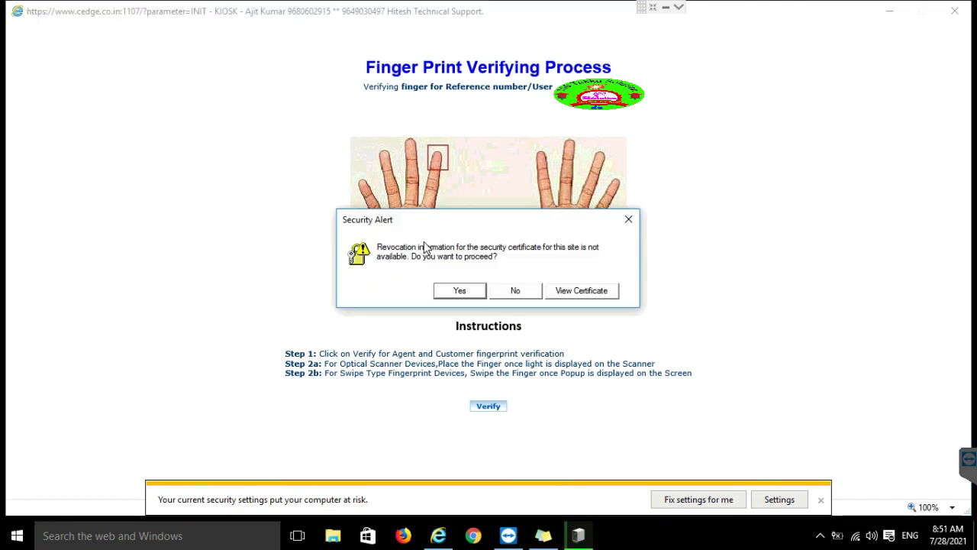
key("Return")
key("Return")
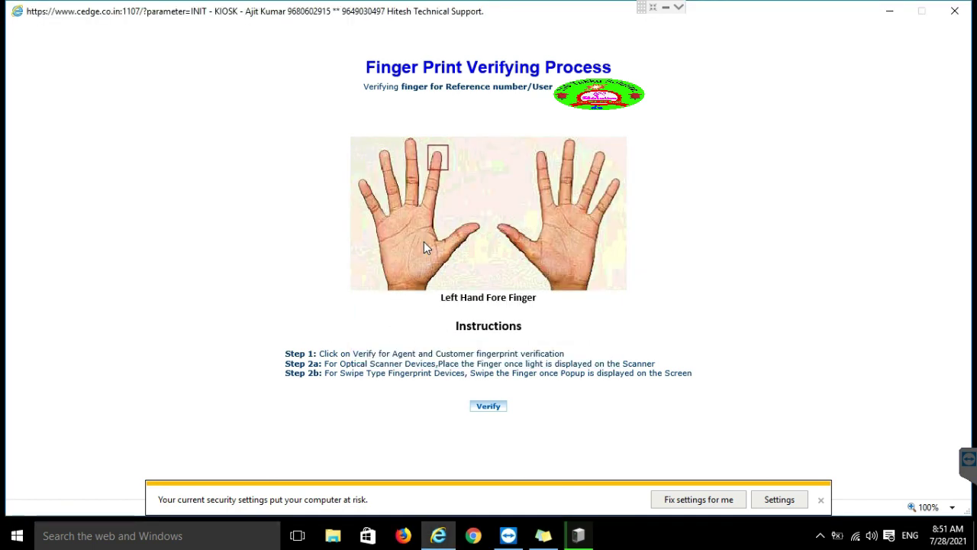
key("Return")
key("Return")
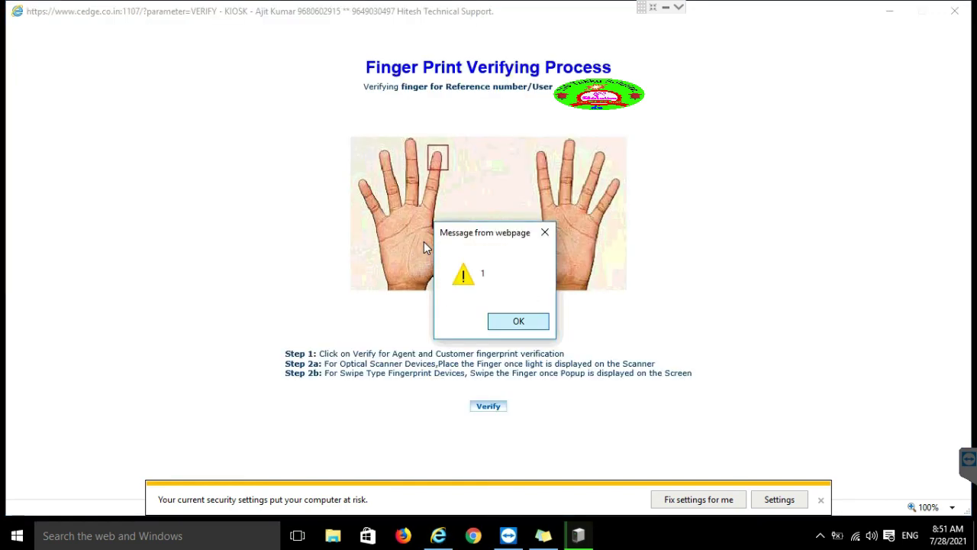
key("Return")
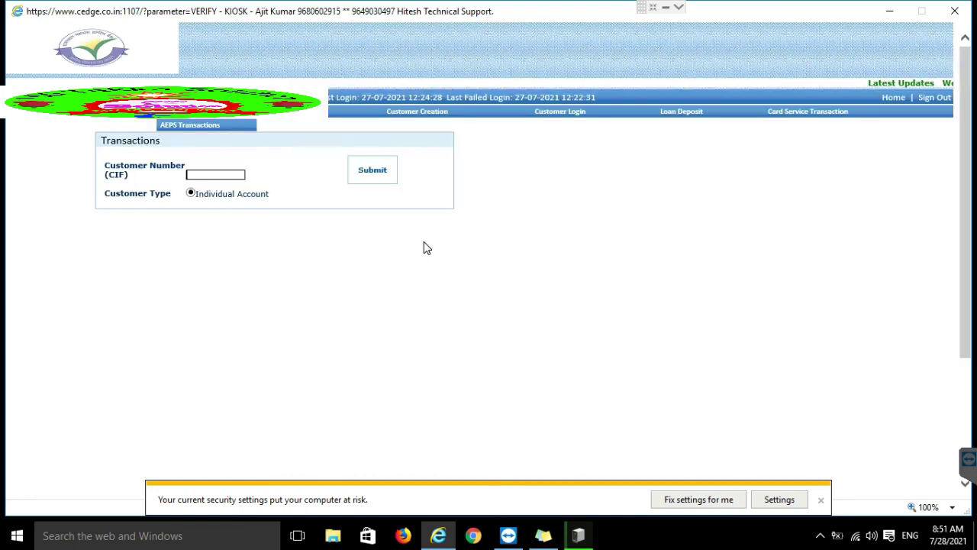
Step: Select the customer's bank in the AEPS Transactions form for a cash deposit
key("alt+Down")
key("r")
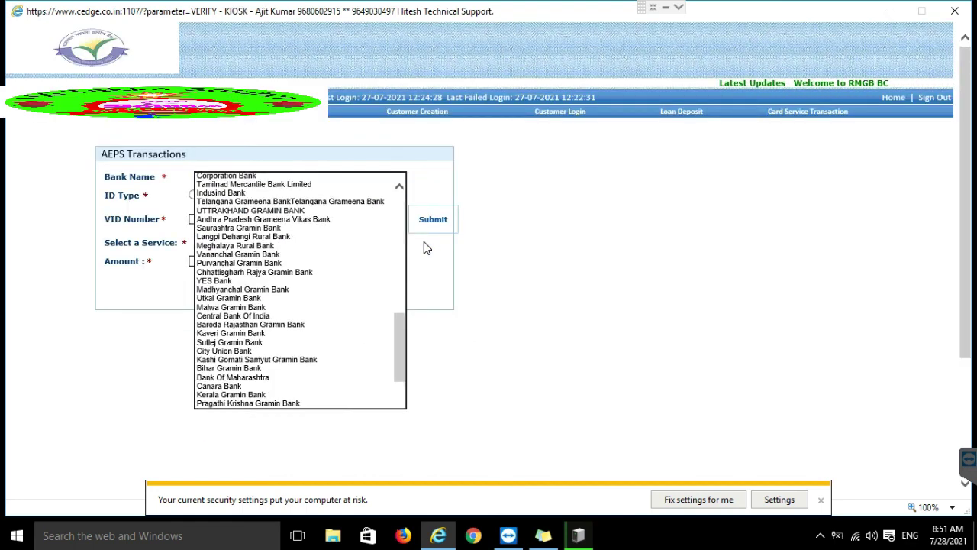
key("Return")
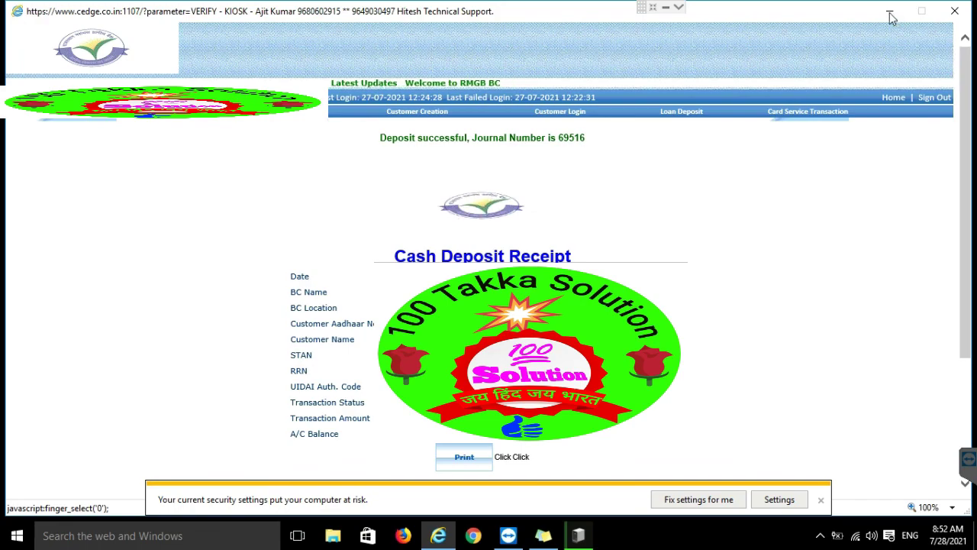